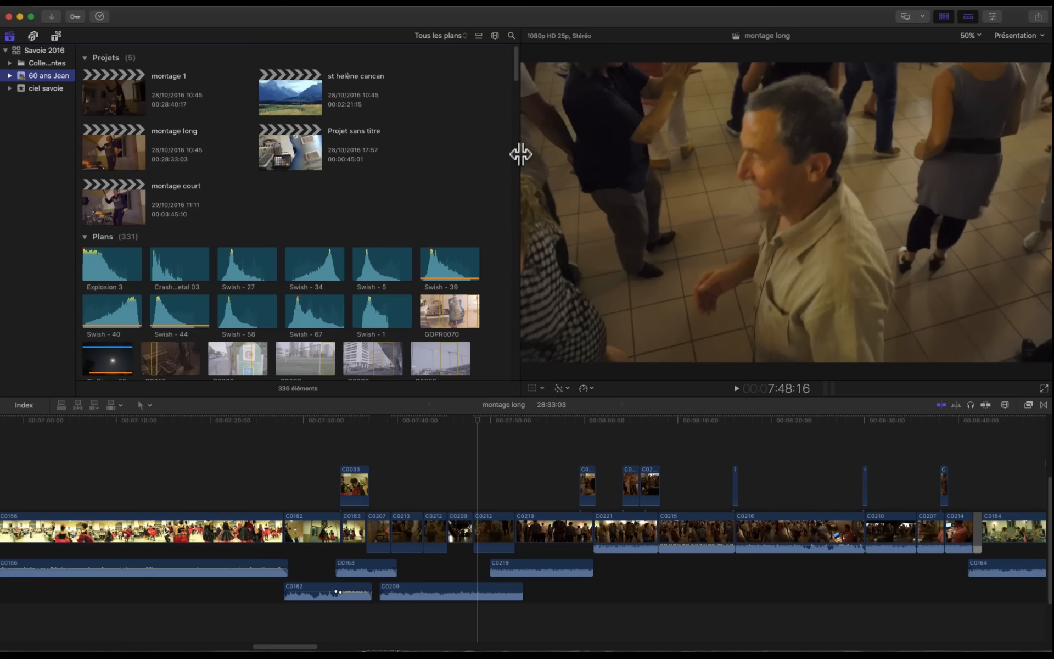
Widen the browser area against the viewer and enlarge the timeline area upward slightly.
{"action": "left_click_drag", "start_coordinate": [520, 155], "coordinate": [538, 206]}
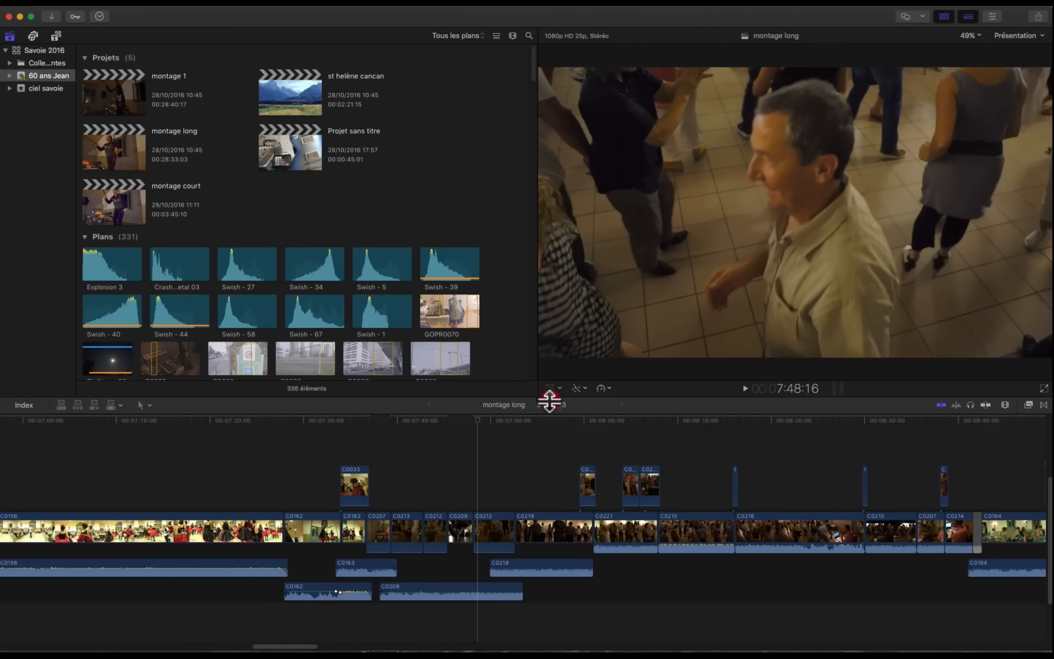
{"action": "left_click_drag", "start_coordinate": [549, 400], "coordinate": [572, 383]}
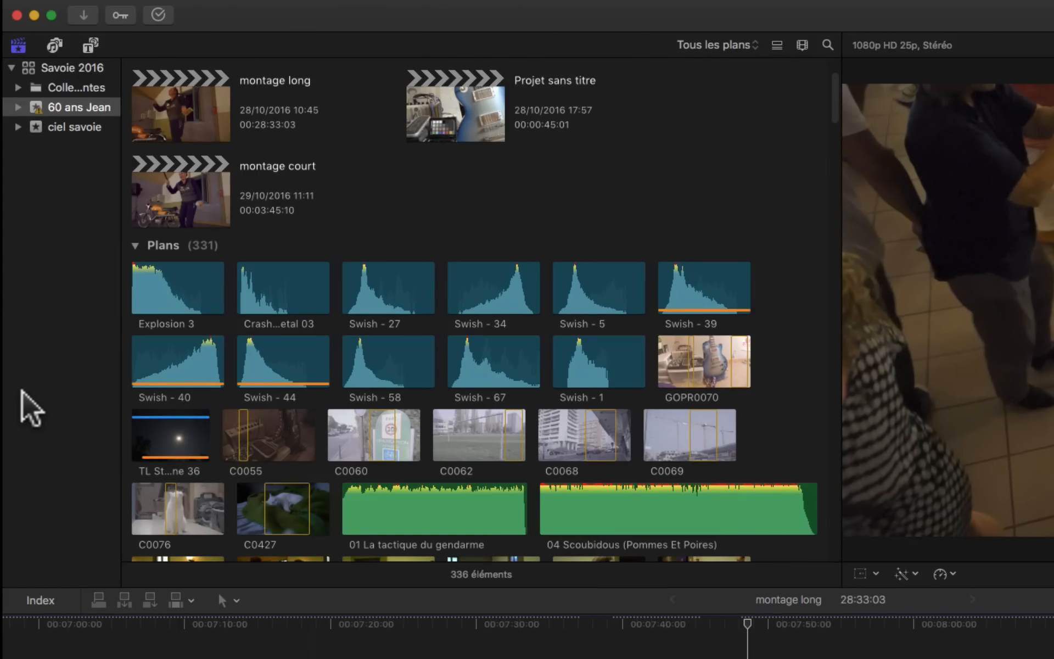
Look through the Savoie 2016 library, its smart collections, the ciel savoie event, and the projects and clips of the birthday event.
{"action": "scroll", "coordinate": [503, 376], "scroll_direction": "up", "scroll_amount": 3}
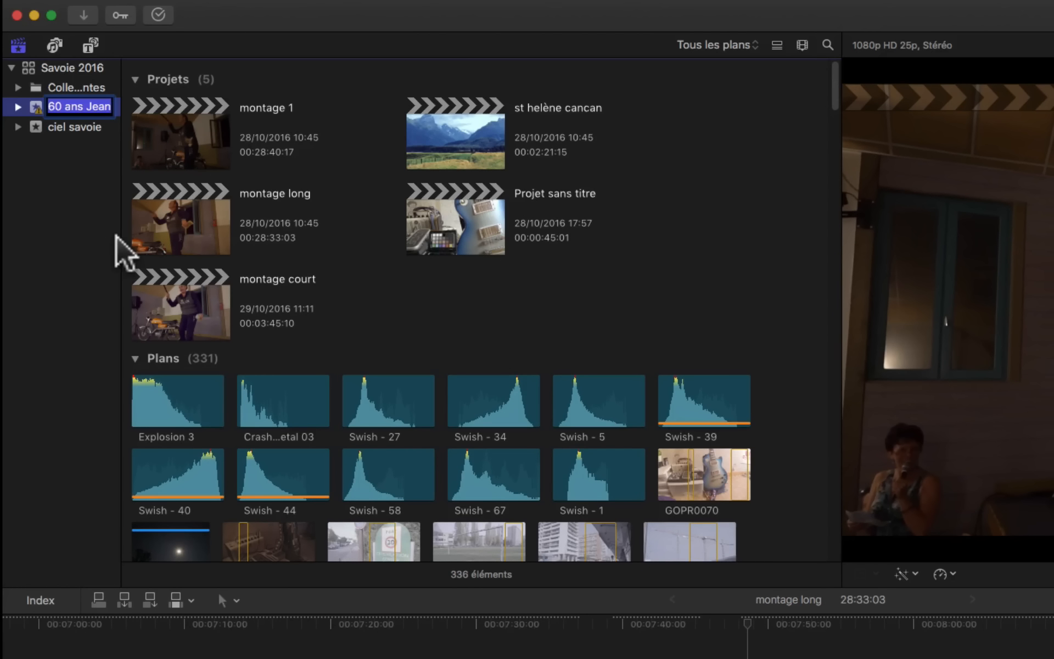
{"action": "left_click", "coordinate": [68, 67]}
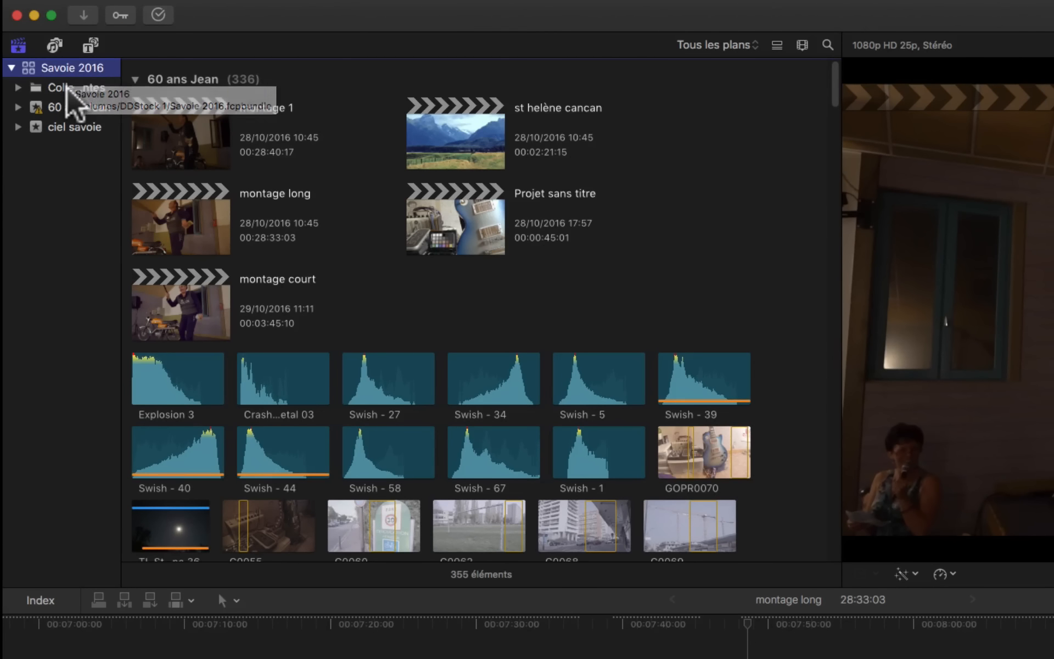
{"action": "left_click", "coordinate": [67, 86]}
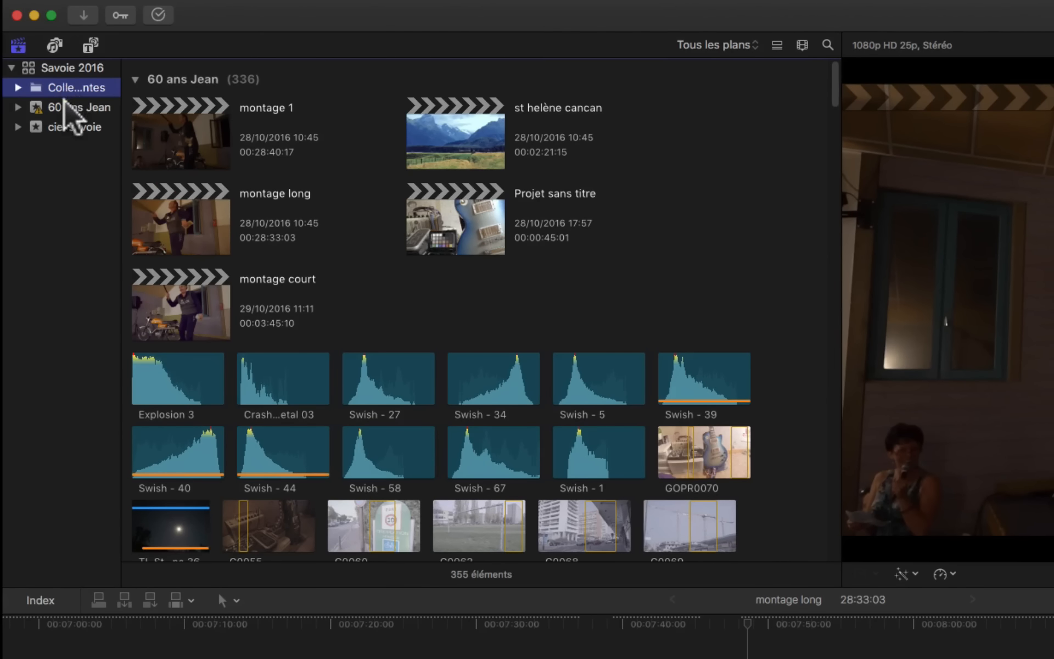
{"action": "left_click", "coordinate": [62, 105]}
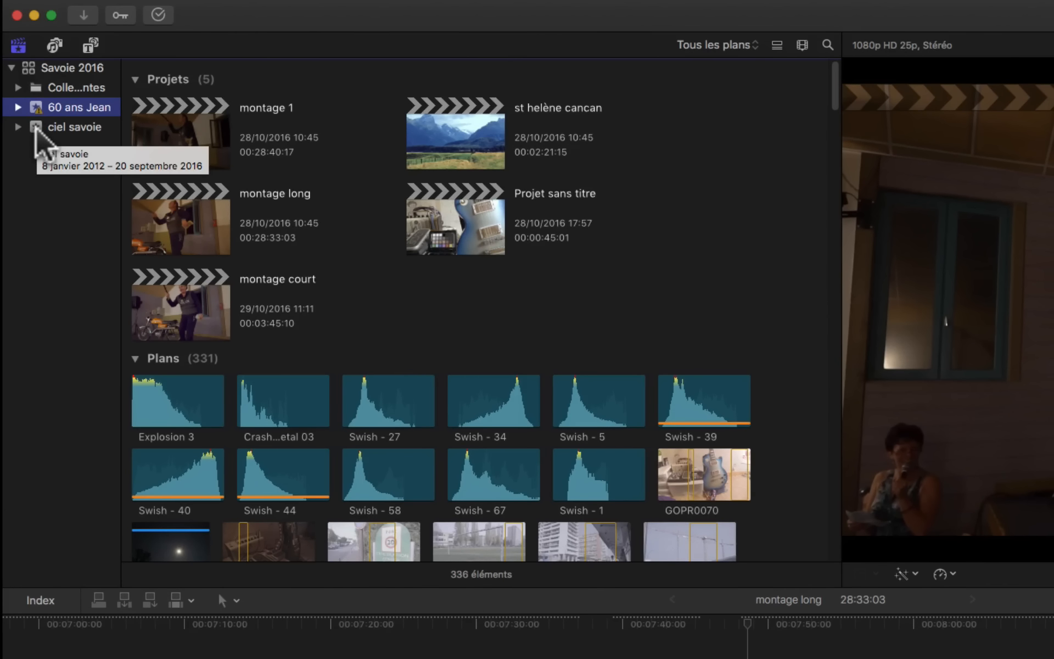
{"action": "left_click", "coordinate": [36, 128]}
{"action": "left_click", "coordinate": [58, 108]}
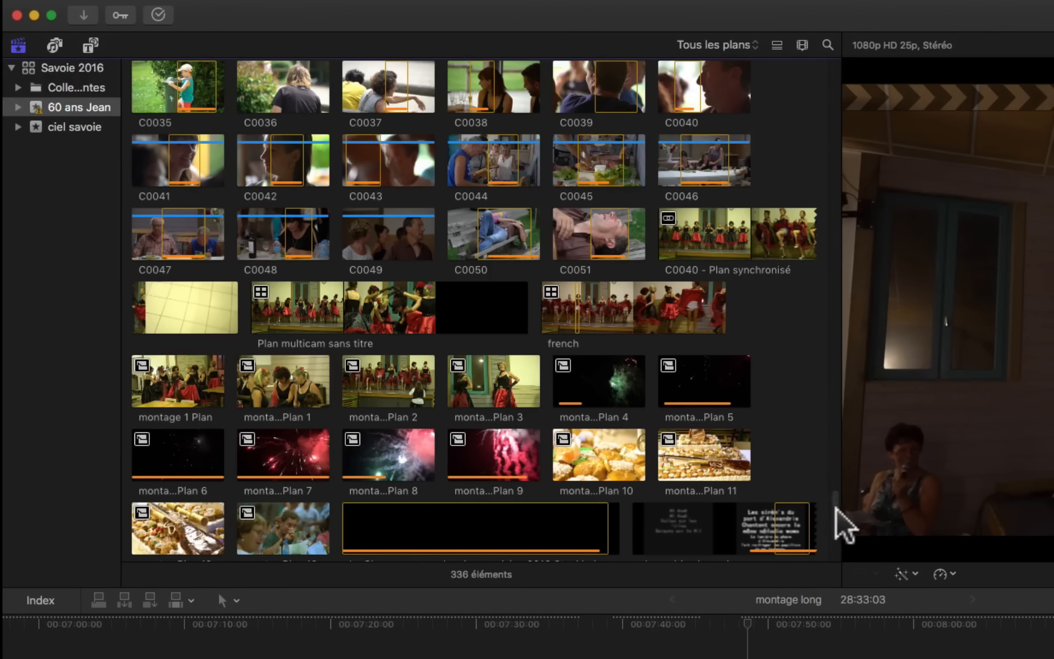
{"action": "left_click_drag", "start_coordinate": [835, 505], "coordinate": [829, 91]}
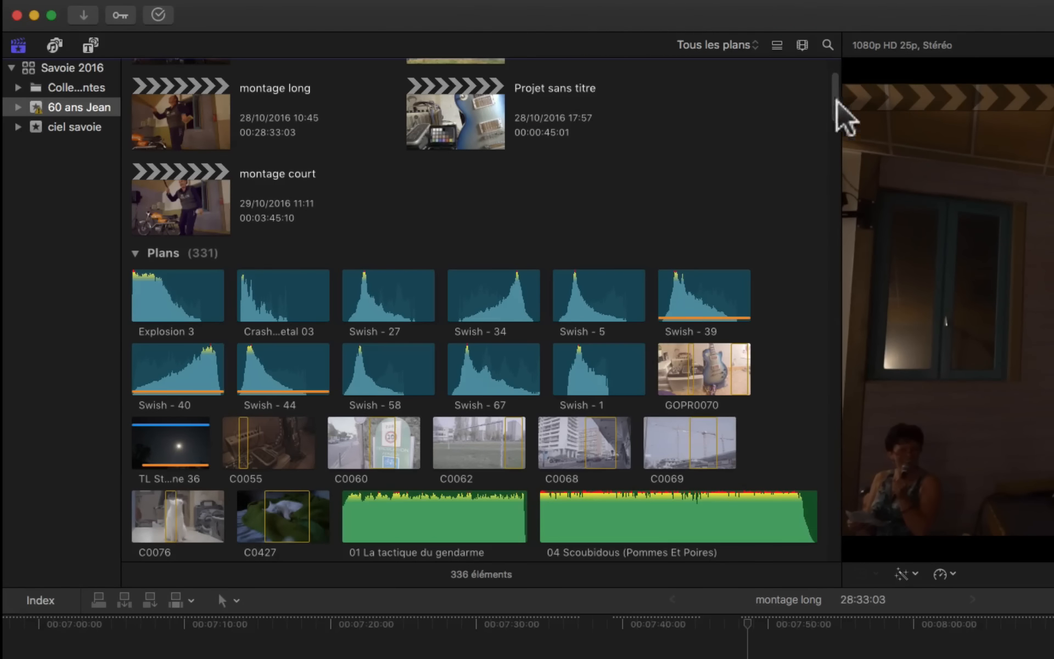
{"action": "left_click", "coordinate": [836, 95]}
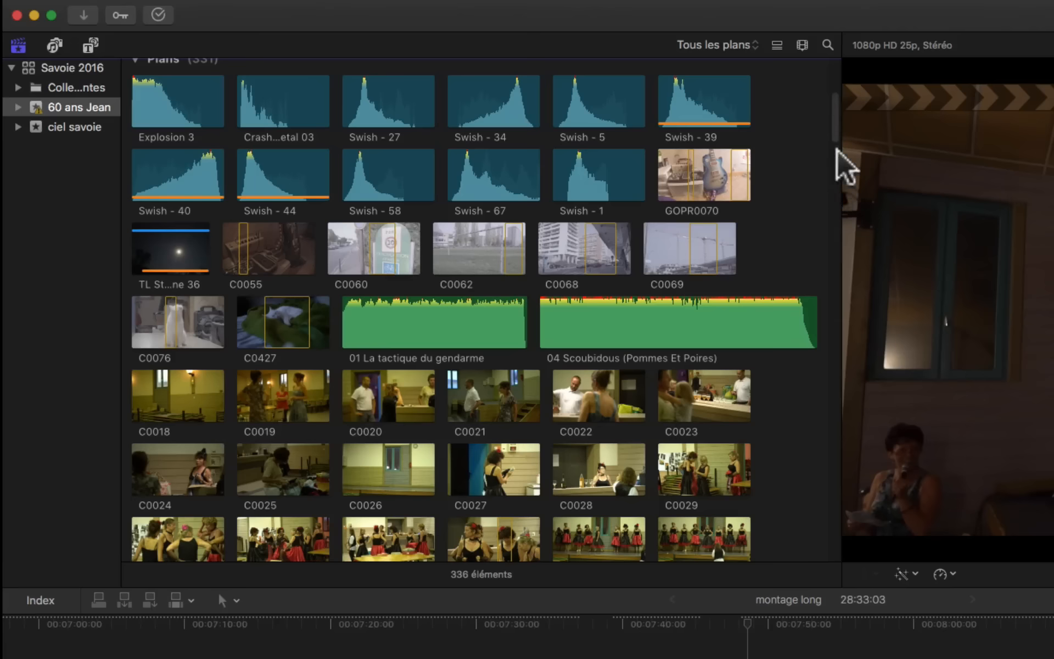
{"action": "left_click", "coordinate": [834, 96]}
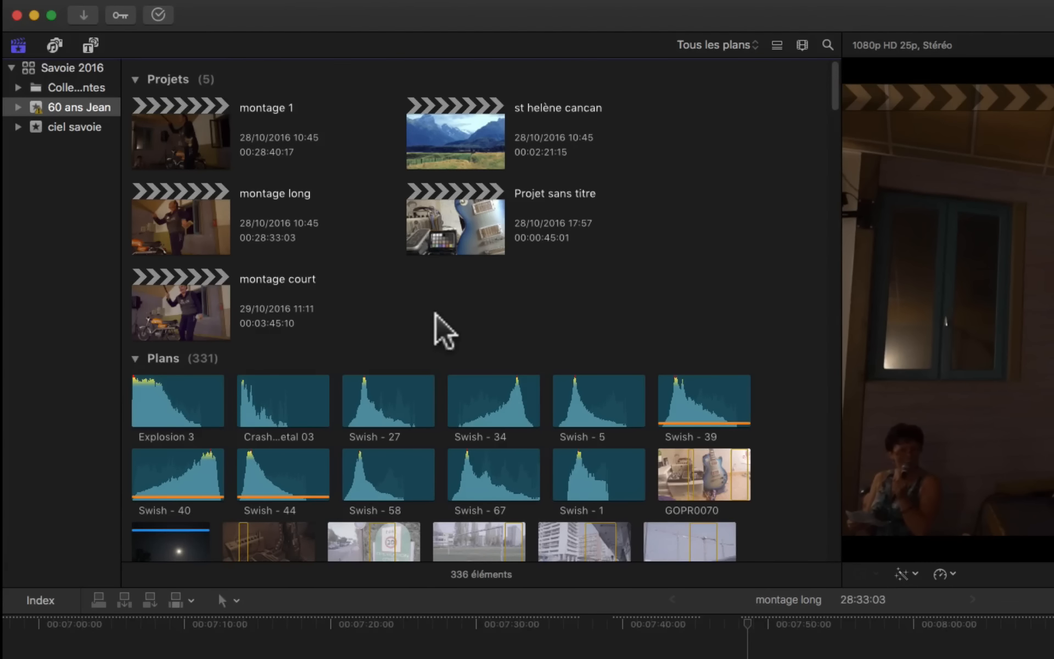
Hide the libraries sidebar and bring it back, doing so twice.
{"action": "left_click", "coordinate": [18, 44]}
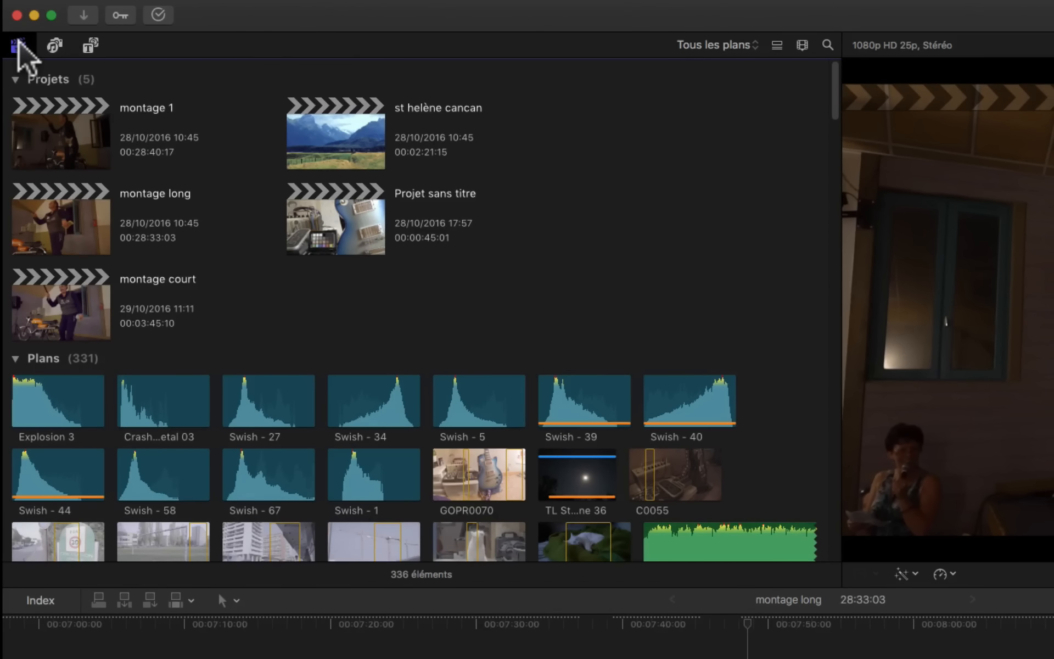
{"action": "left_click", "coordinate": [18, 44]}
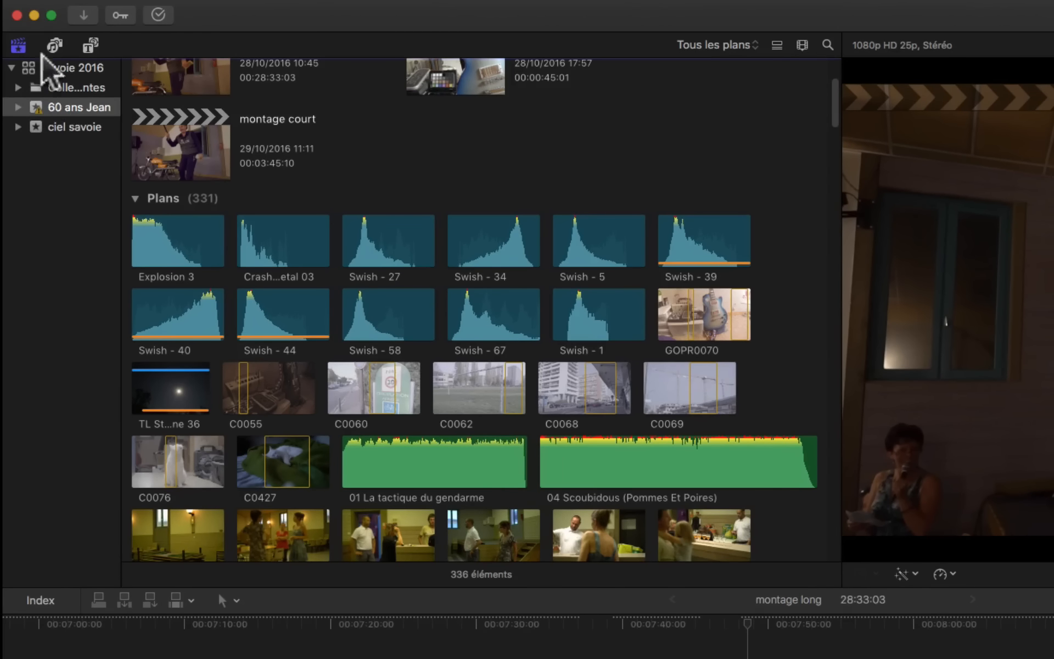
{"action": "left_click", "coordinate": [18, 45]}
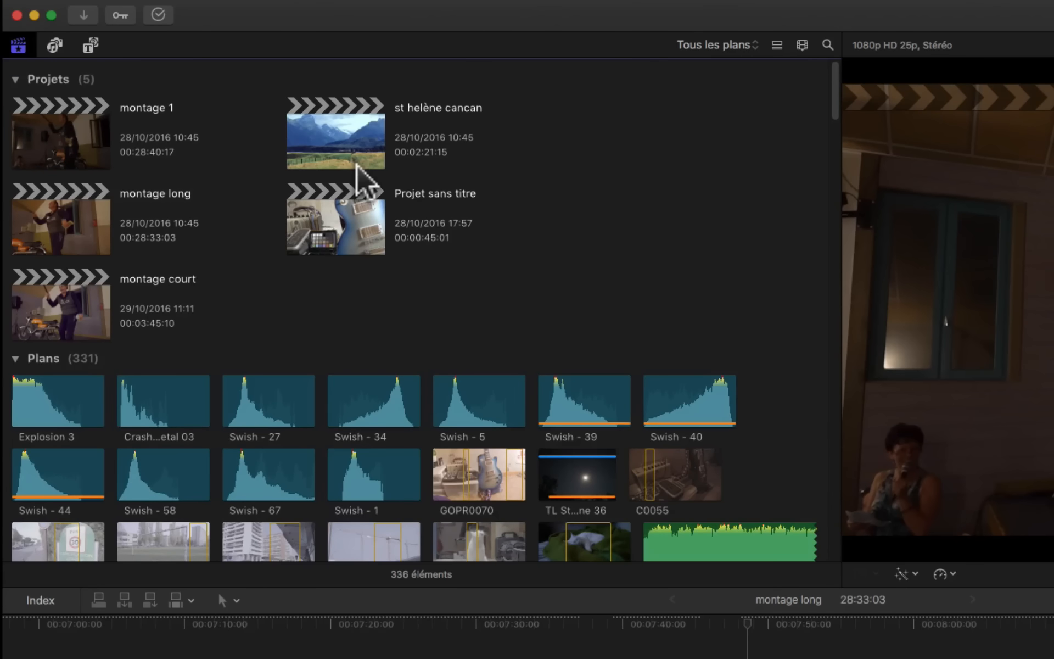
{"action": "left_click", "coordinate": [17, 45]}
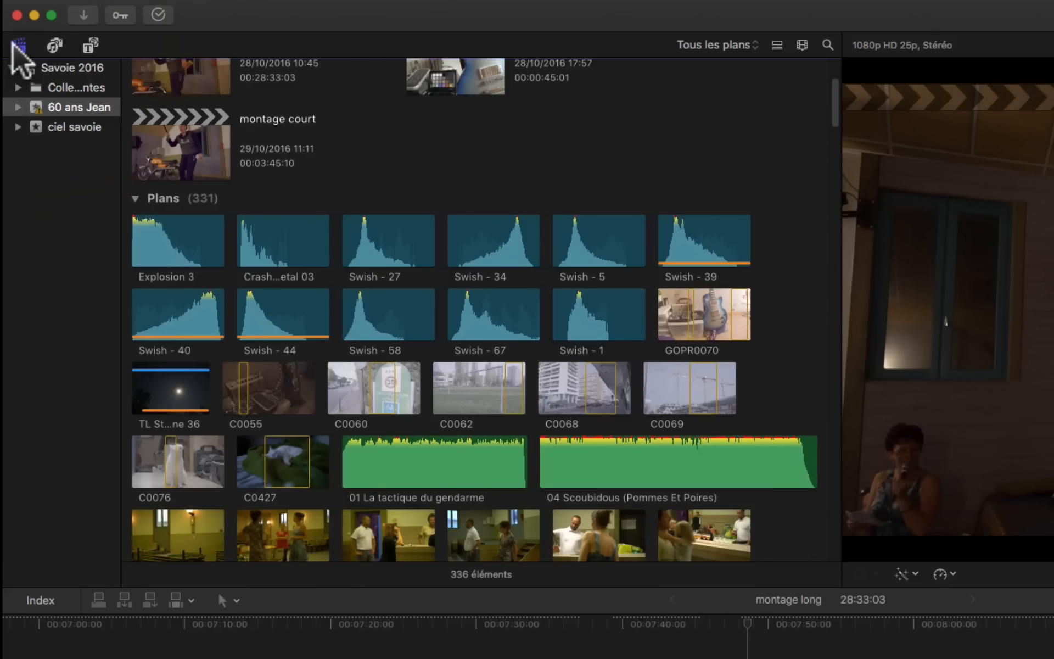
Look through the Photos, GarageBand and iTunes media sources, including the list of available iTunes playlists.
{"action": "left_click", "coordinate": [54, 46]}
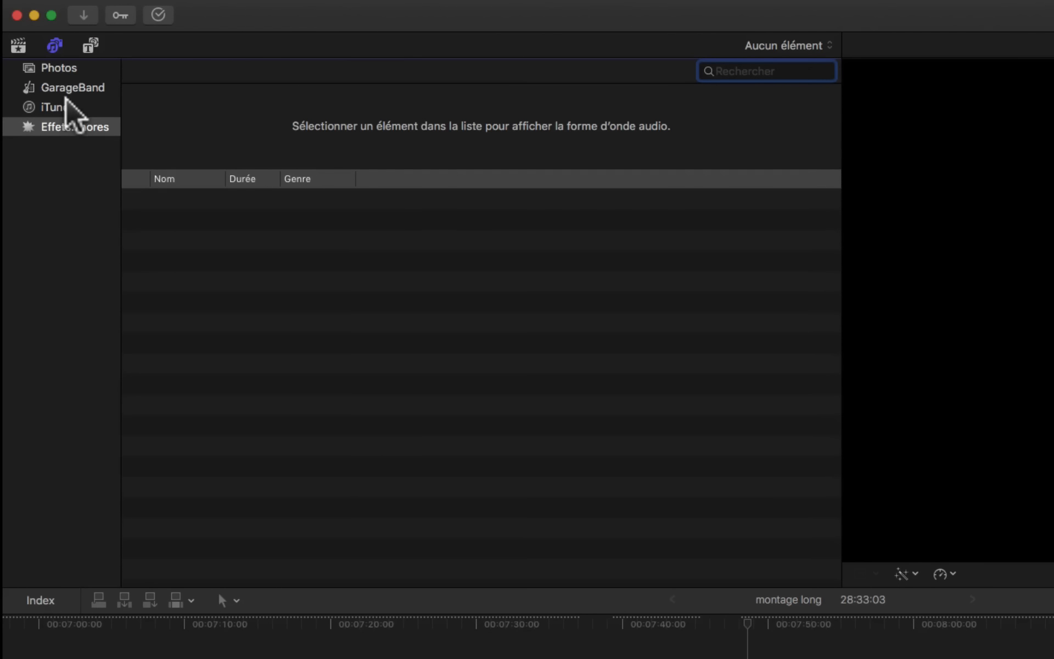
{"action": "left_click", "coordinate": [65, 70]}
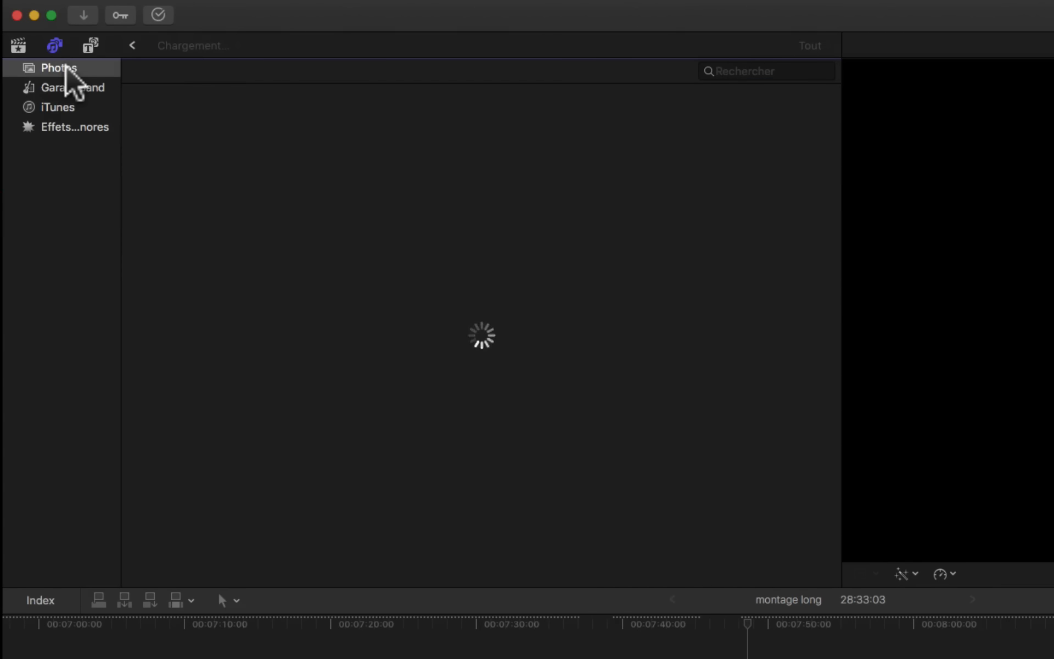
{"action": "left_click", "coordinate": [70, 88]}
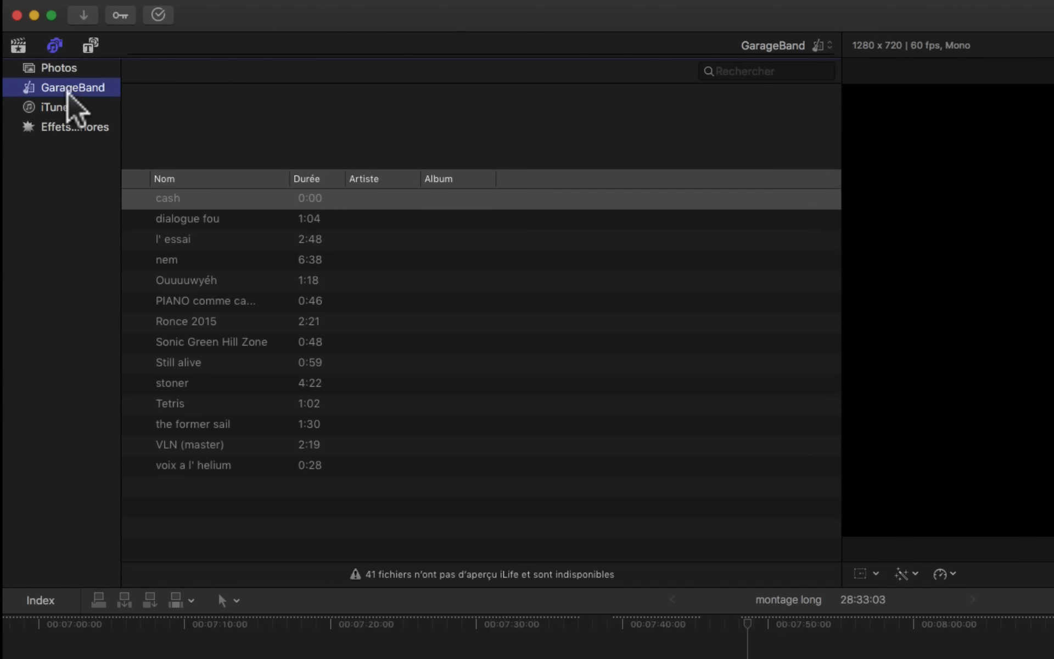
{"action": "left_click", "coordinate": [60, 107]}
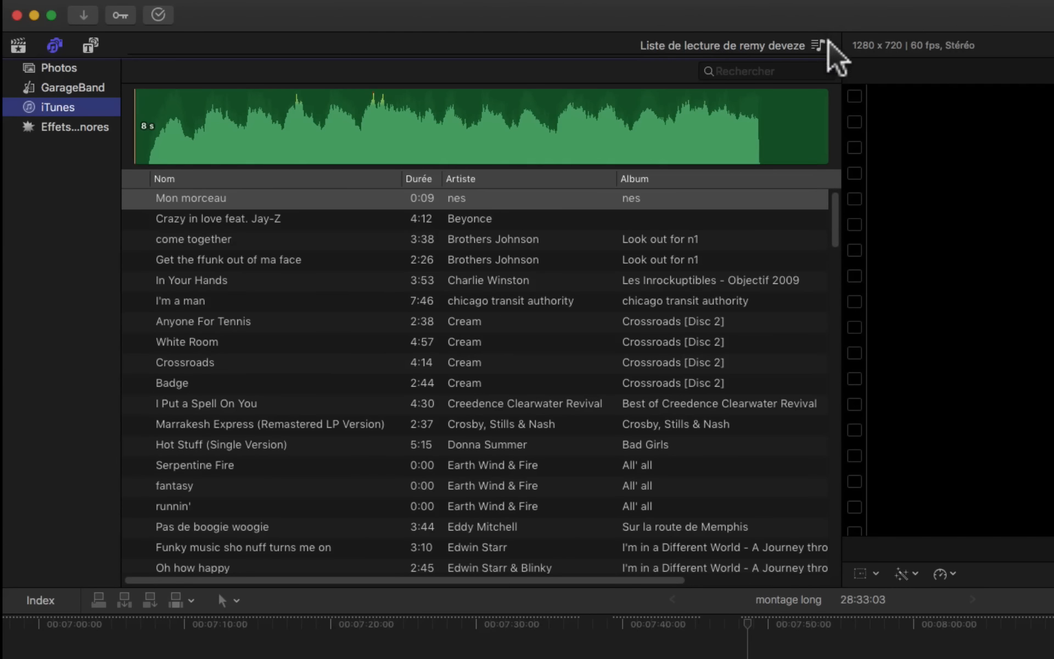
{"action": "left_click", "coordinate": [818, 45]}
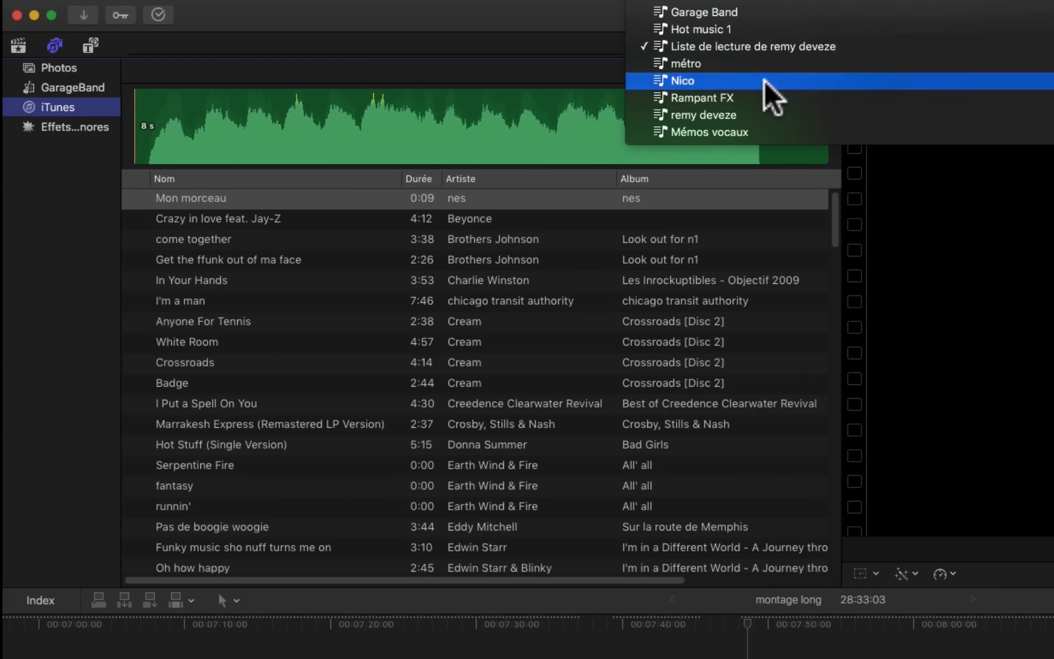
{"action": "left_click", "coordinate": [492, 40]}
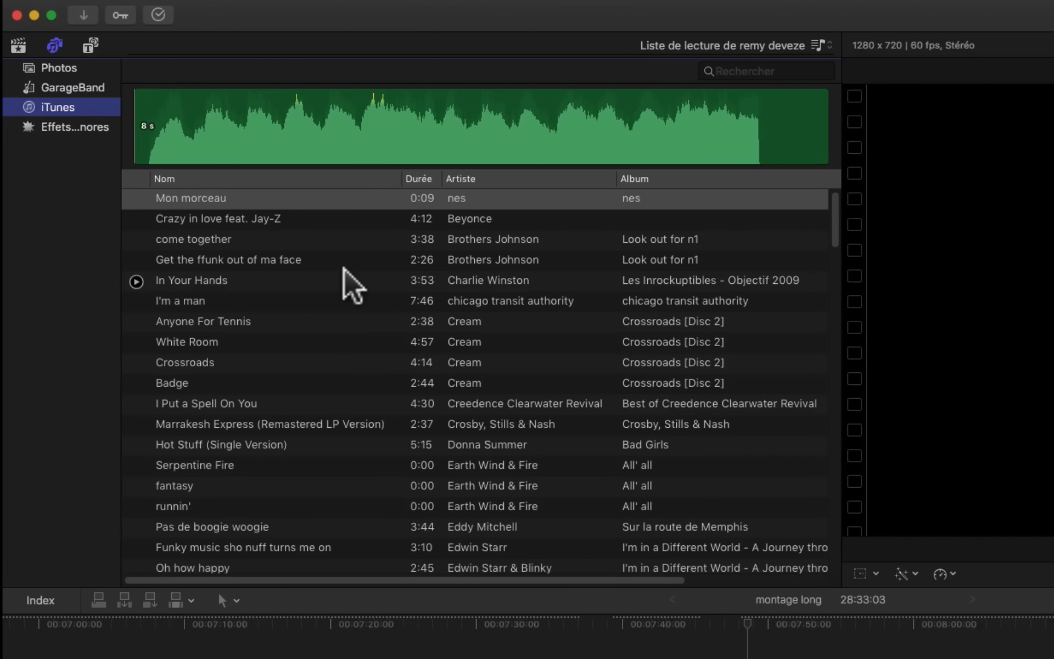
Examine the sound effects library and its list of effect categories.
{"action": "left_click", "coordinate": [58, 126]}
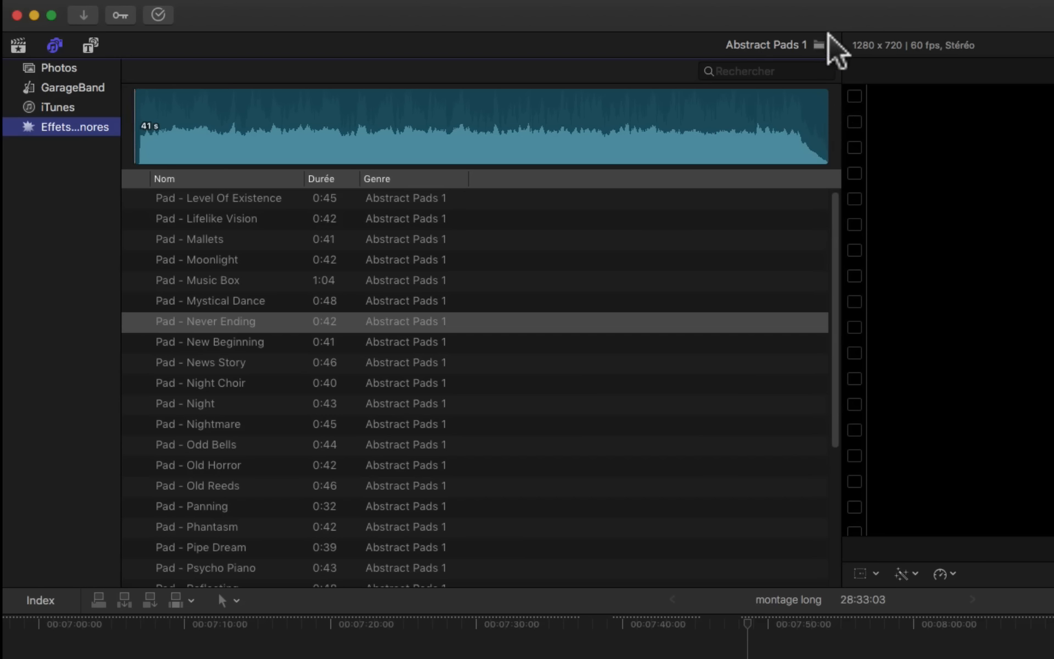
{"action": "left_click", "coordinate": [829, 44]}
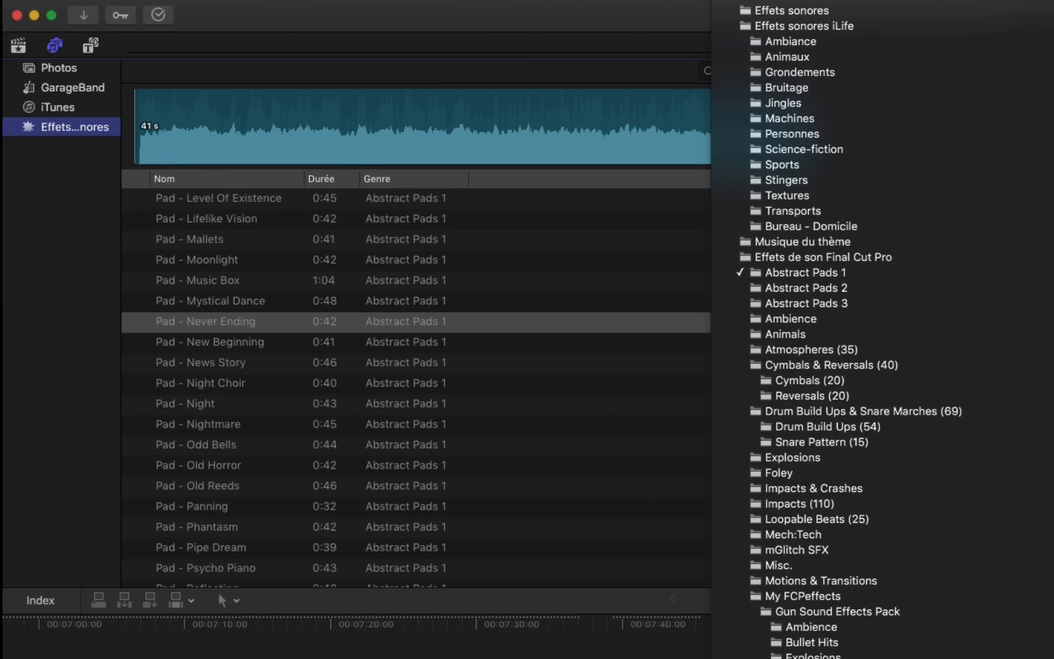
{"action": "left_click", "coordinate": [36, 266]}
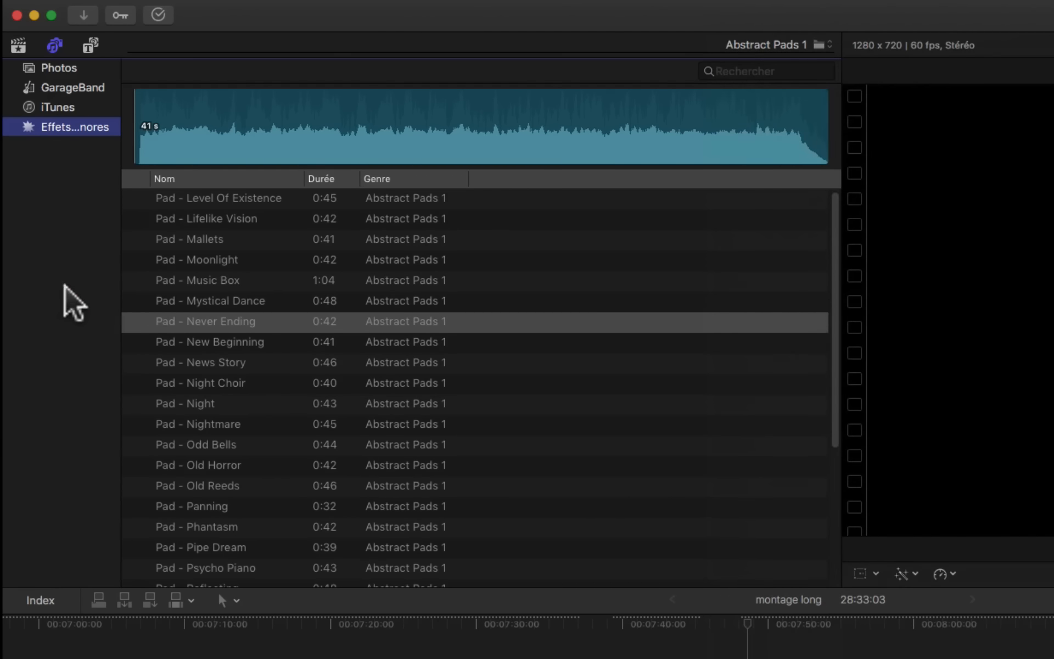
{"action": "left_click", "coordinate": [784, 72]}
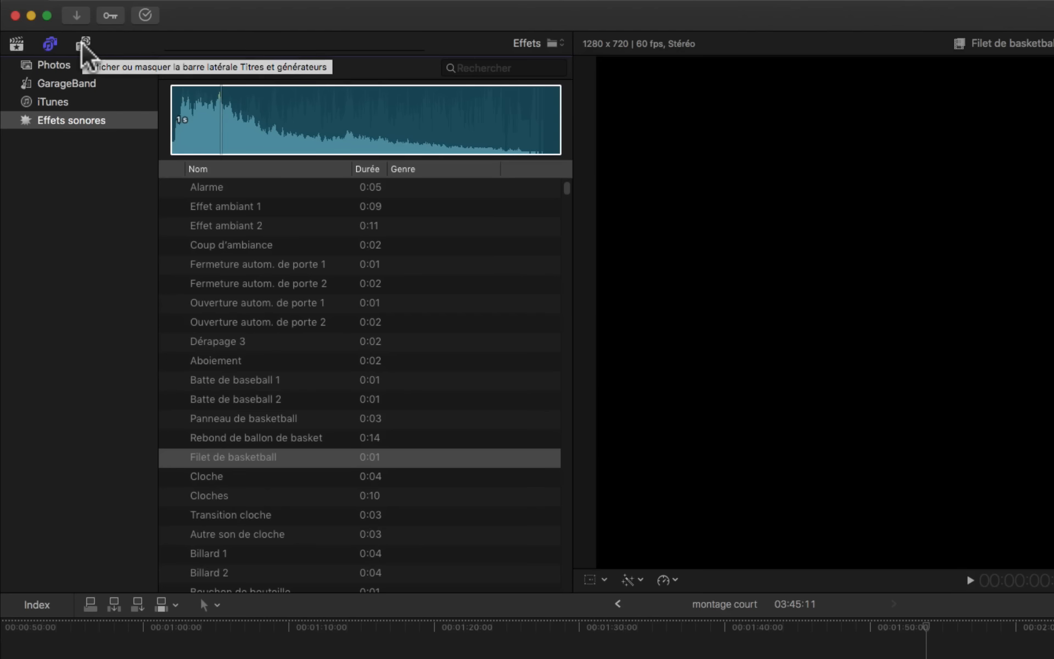
Display the installed titles in the titles and generators browser and collapse their category list.
{"action": "left_click", "coordinate": [239, 62]}
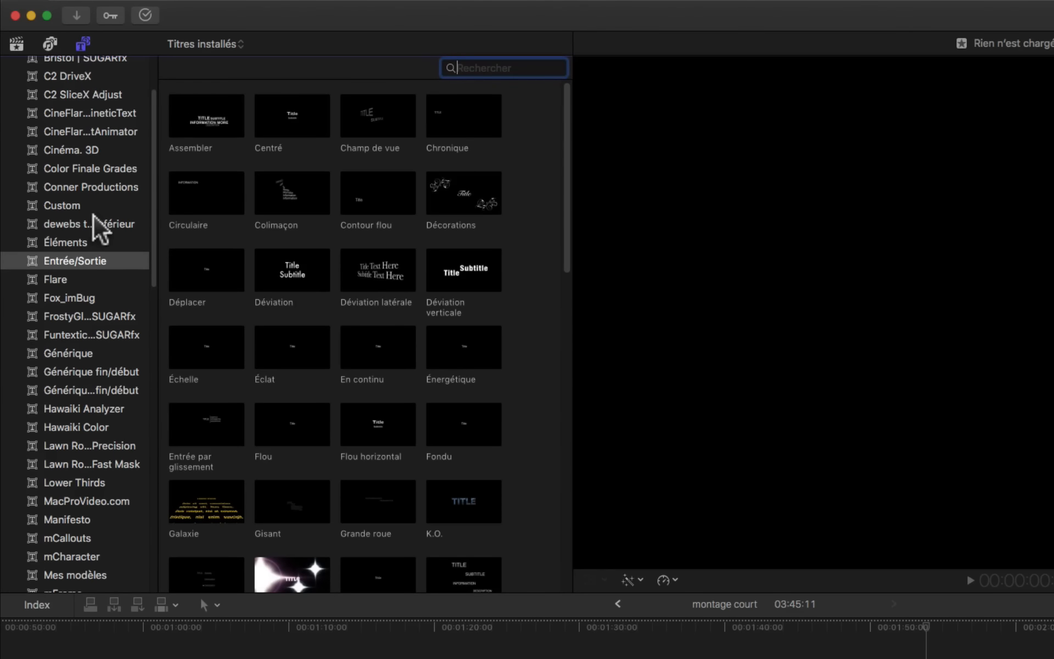
{"action": "scroll", "coordinate": [93, 216], "scroll_direction": "up", "scroll_amount": 3}
{"action": "left_click", "coordinate": [17, 65]}
{"action": "left_click", "coordinate": [10, 64]}
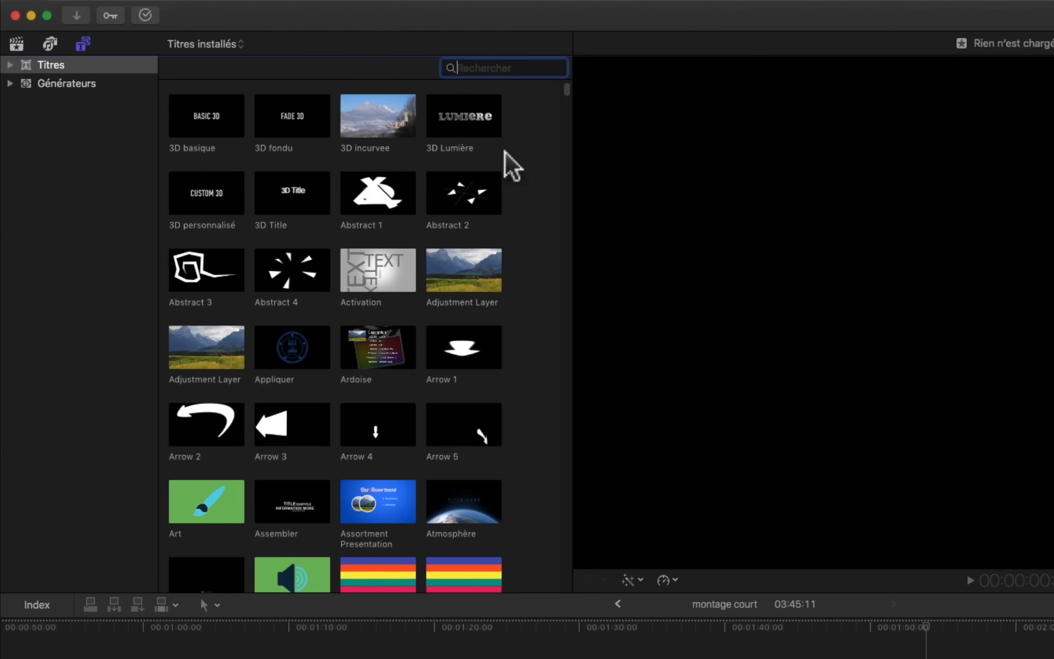
Expand the generator categories and view Arrière-plans, Éléments and the custom generator category listed above DSLRC Nostalgia.
{"action": "left_click", "coordinate": [10, 84]}
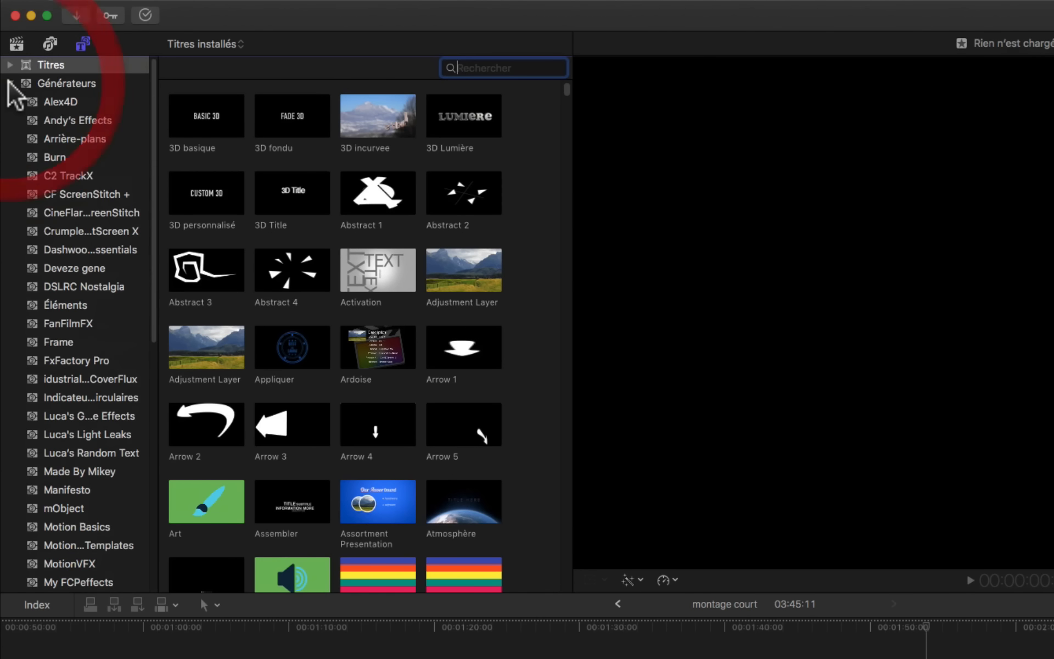
{"action": "left_click", "coordinate": [81, 140]}
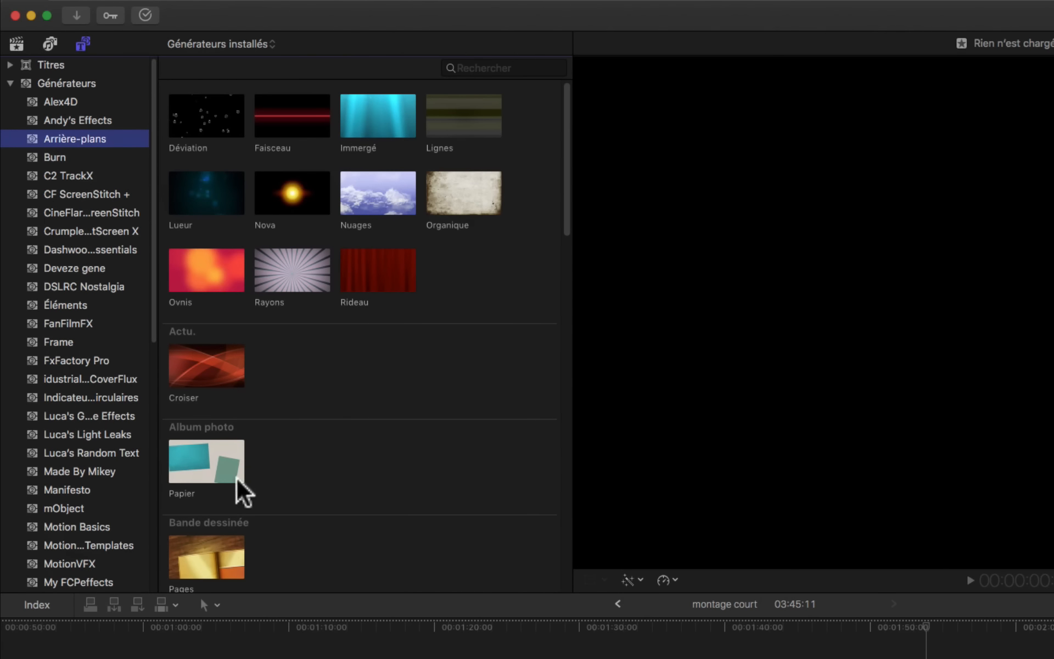
{"action": "left_click", "coordinate": [63, 305]}
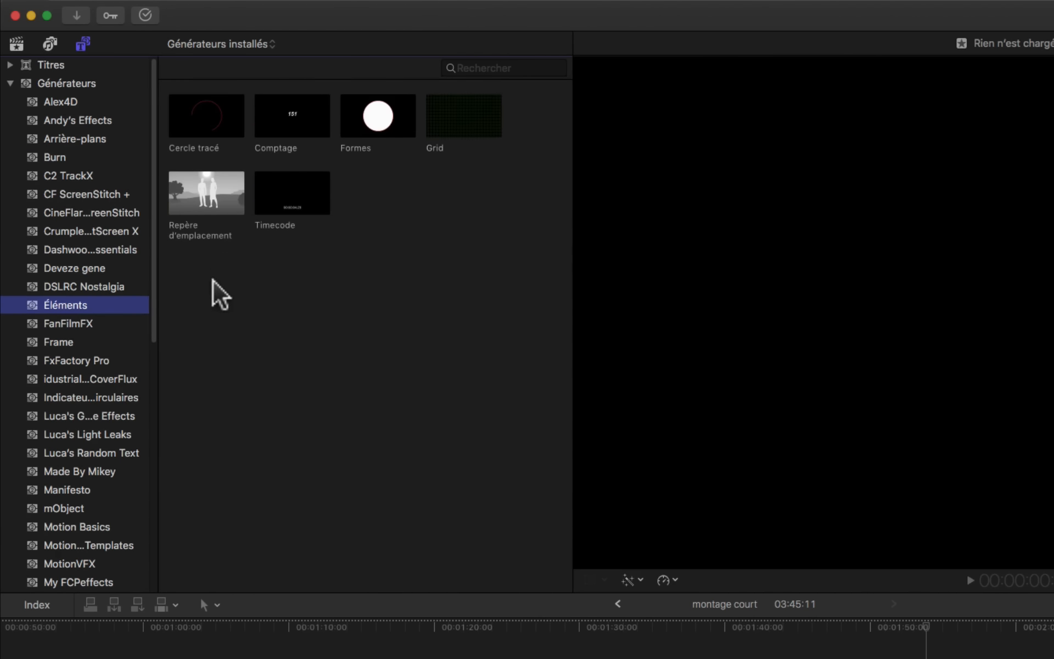
{"action": "left_click", "coordinate": [88, 269]}
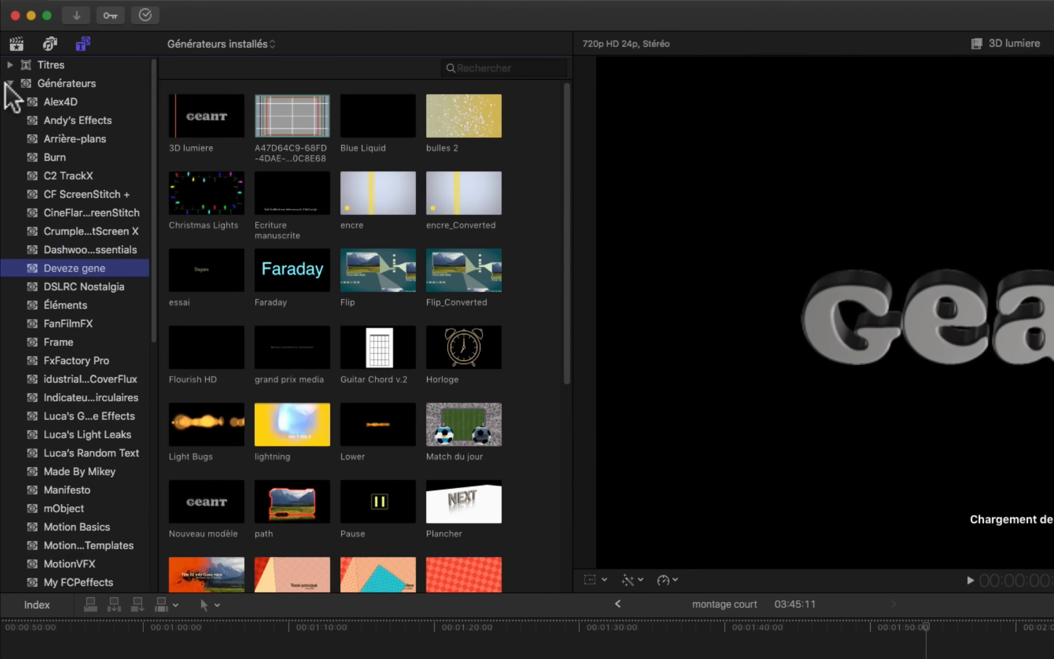
Return to the library's clips, then hide the libraries sidebar and show it again.
{"action": "left_click", "coordinate": [17, 43]}
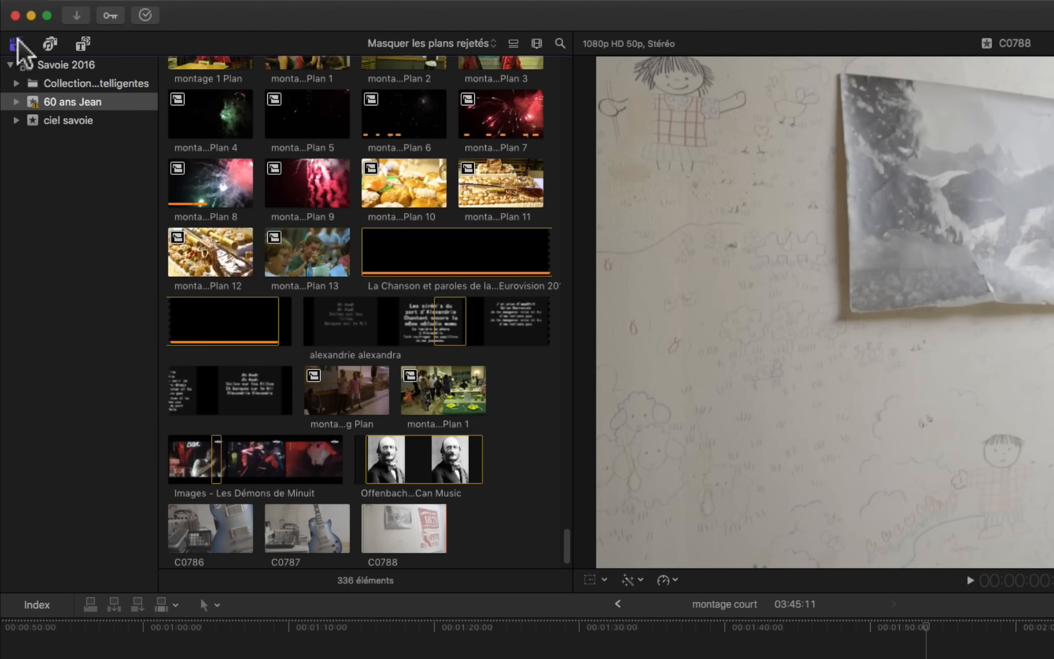
{"action": "left_click", "coordinate": [17, 45]}
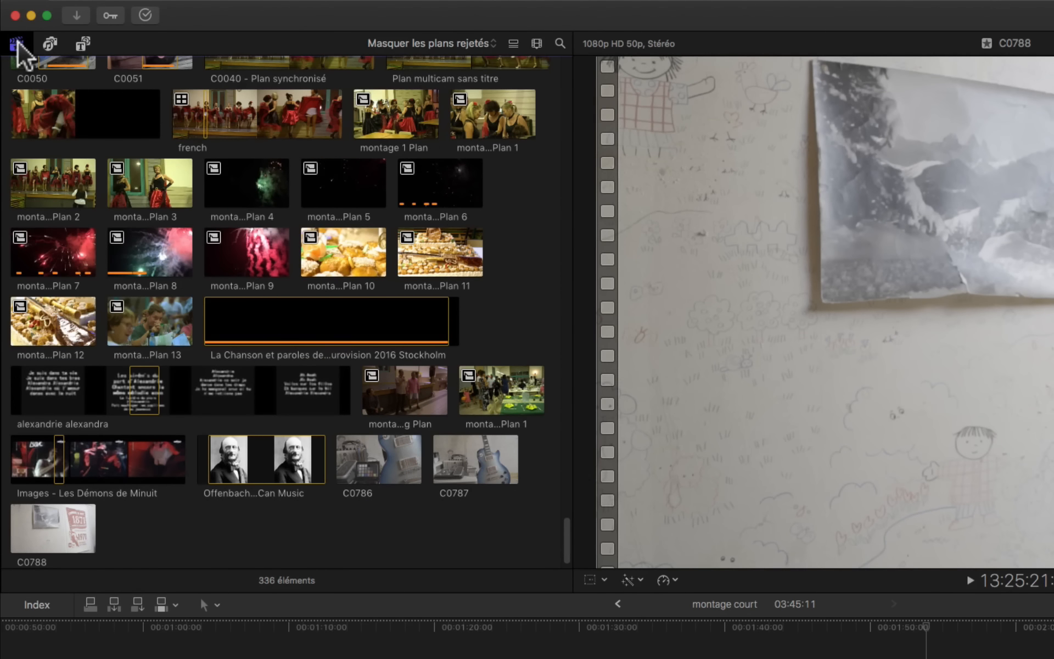
{"action": "left_click", "coordinate": [17, 43]}
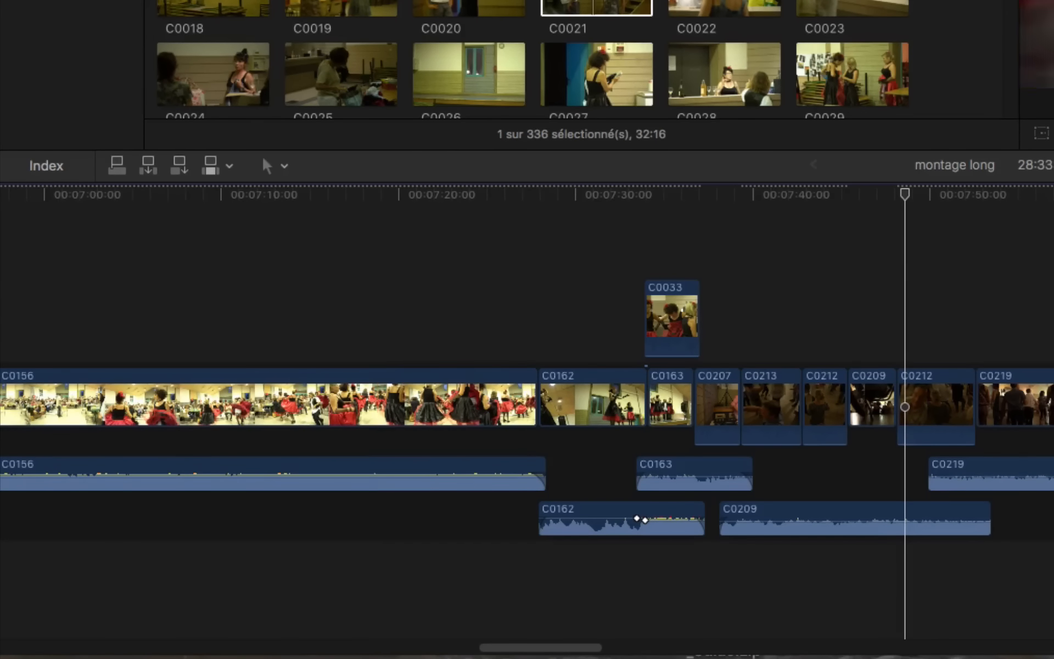
Open the timeline index of the montage long project and jump to clip C0156 from its clip list.
{"action": "left_click", "coordinate": [47, 166]}
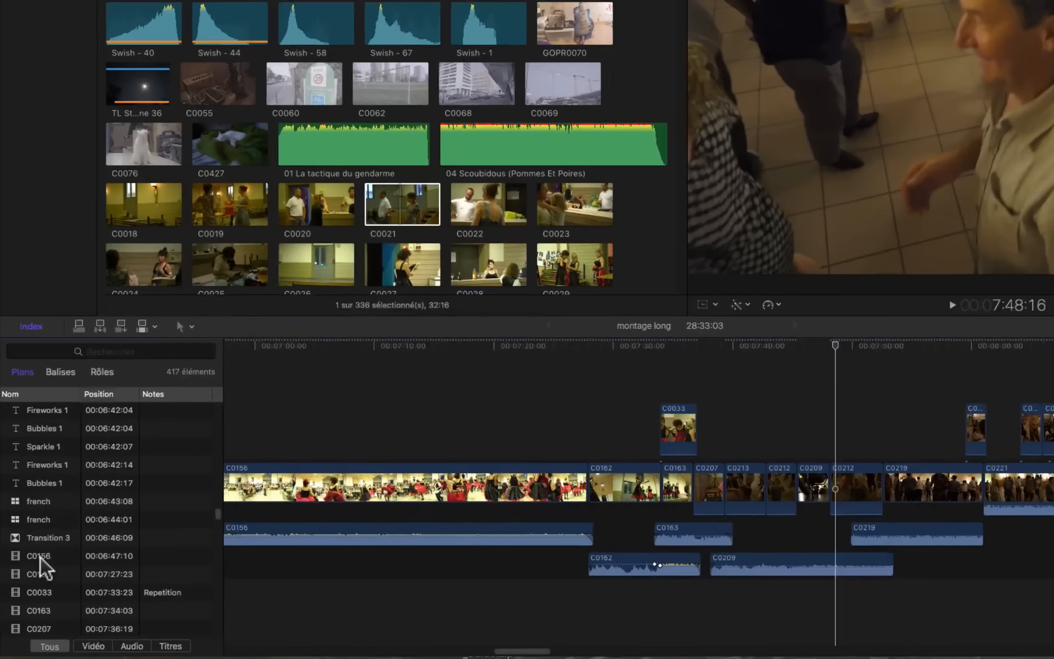
{"action": "left_click", "coordinate": [57, 505]}
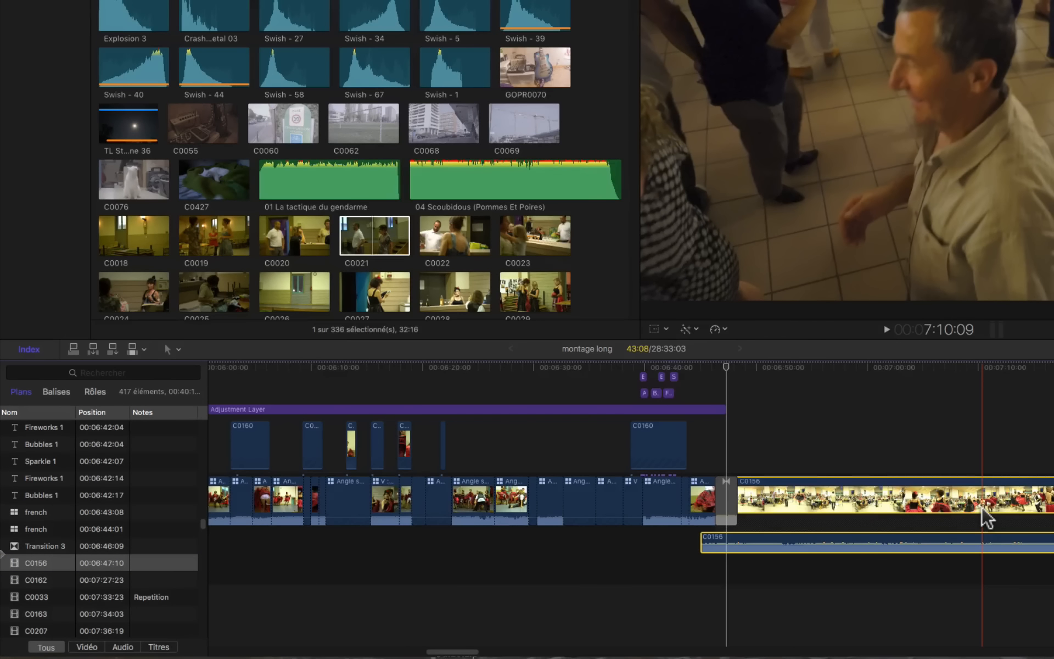
In the timeline index, jump to the spectacle tag at 00:03:30:09, view the roles and clip lists, and close the index.
{"action": "left_click", "coordinate": [50, 391]}
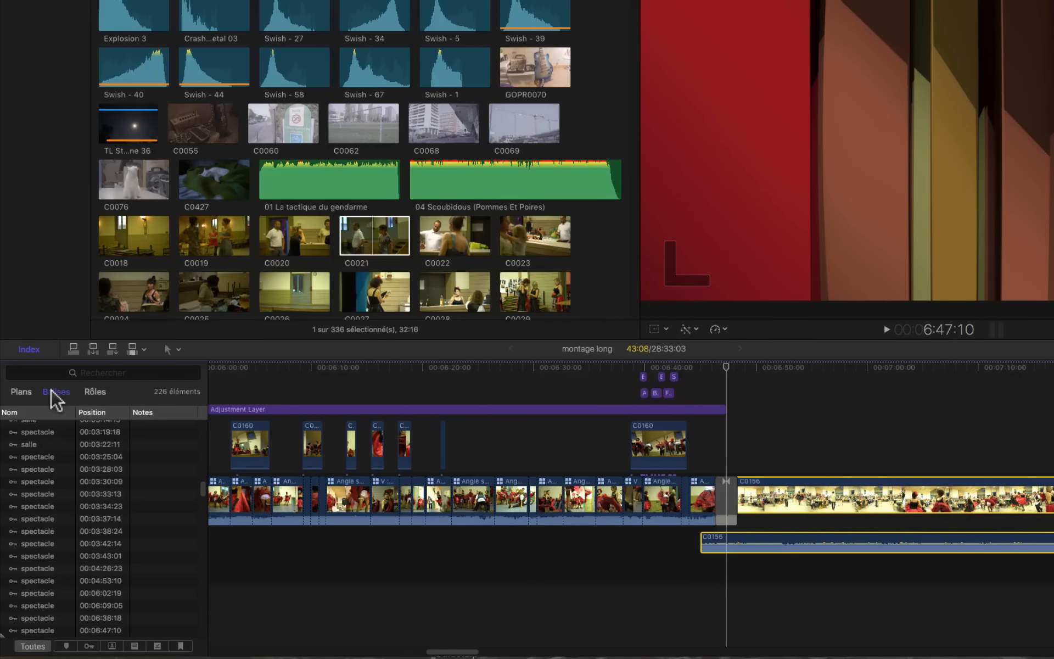
{"action": "left_click", "coordinate": [42, 481]}
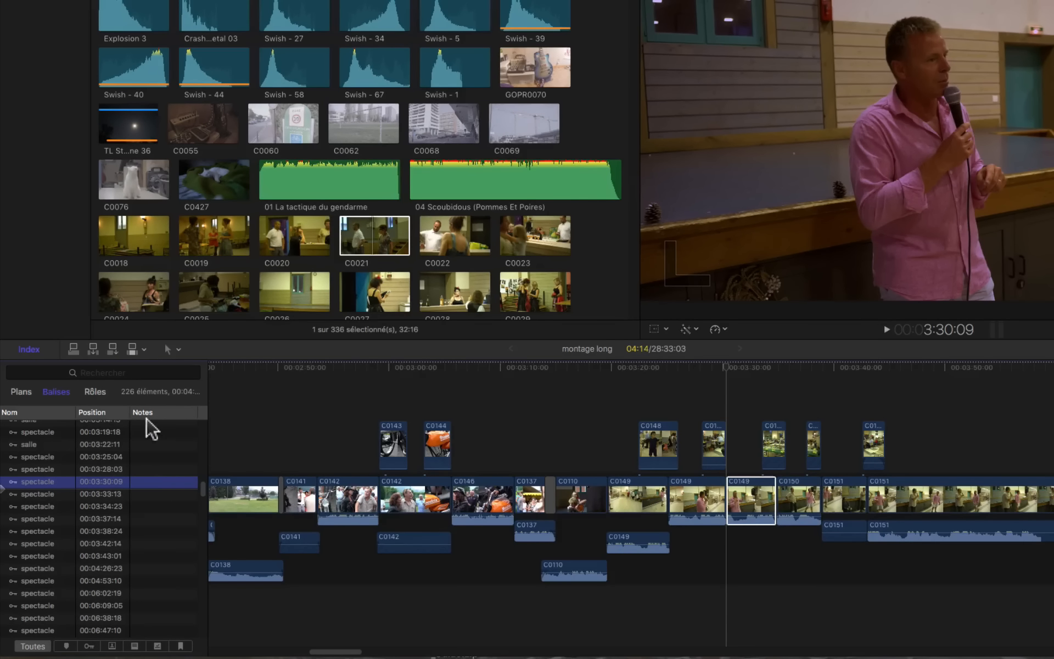
{"action": "left_click", "coordinate": [93, 392]}
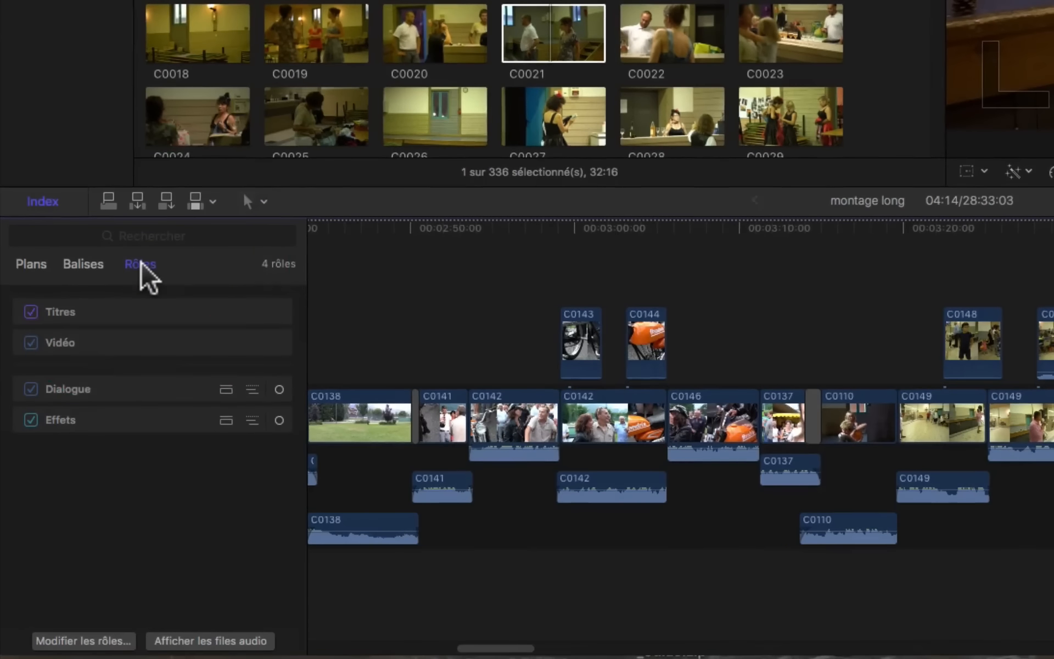
{"action": "left_click", "coordinate": [30, 265]}
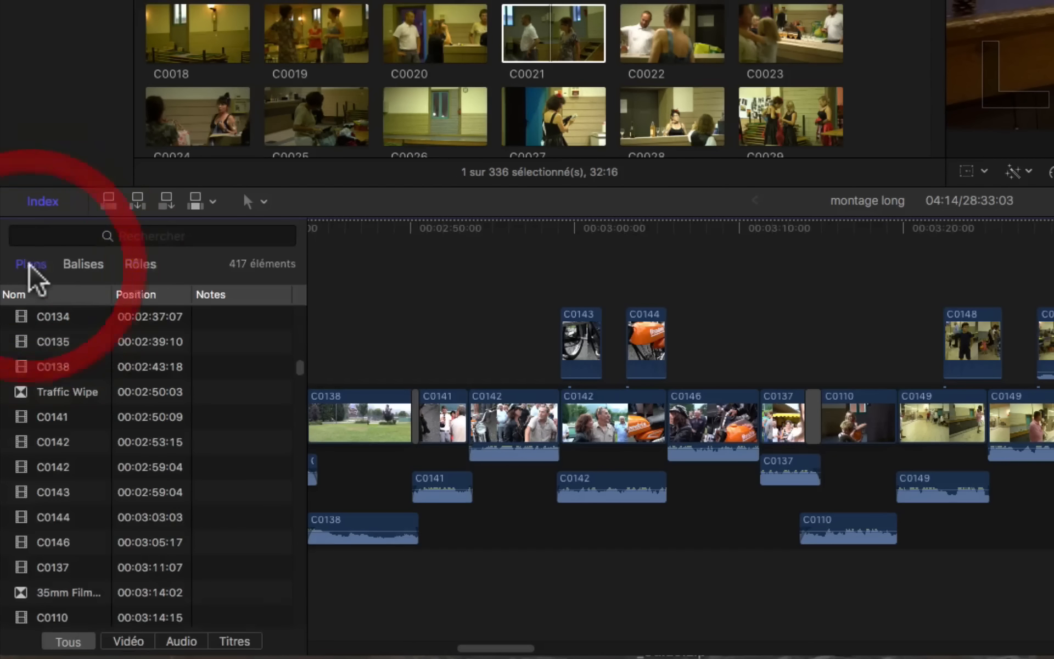
{"action": "left_click", "coordinate": [39, 204]}
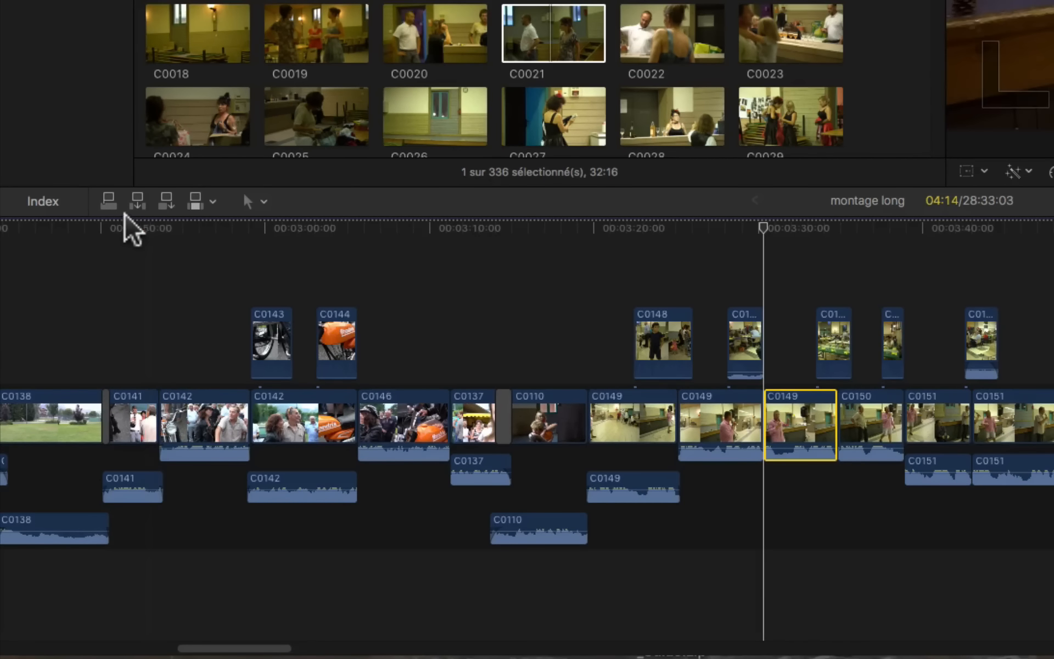
View the available editing tools, then toggle video skimming off and on and audio skimming on and off.
{"action": "left_click", "coordinate": [264, 202]}
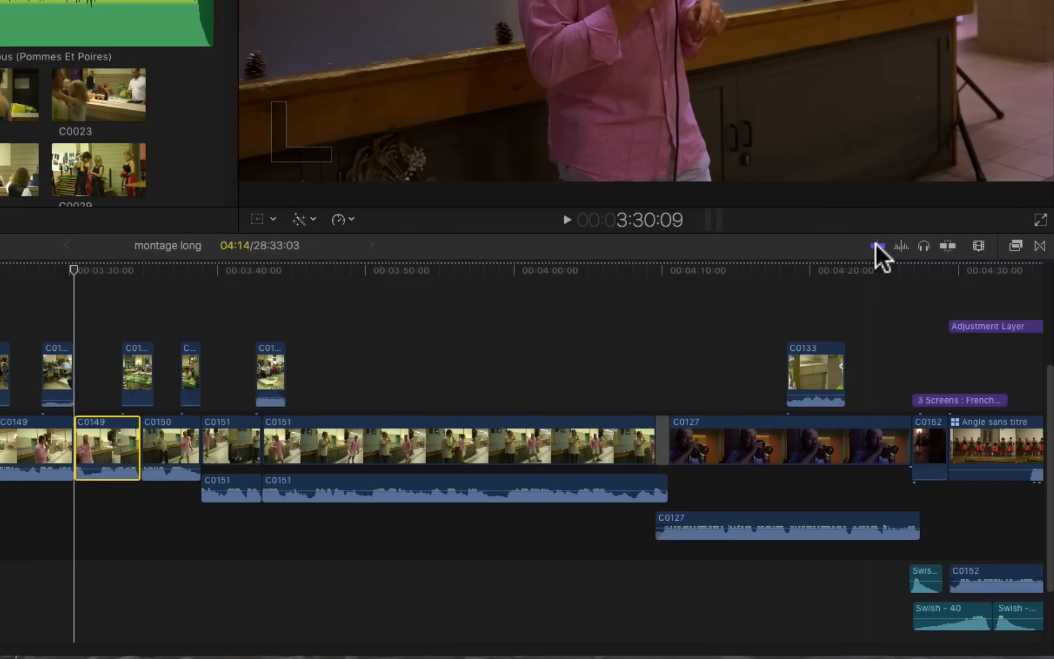
{"action": "left_click", "coordinate": [876, 244]}
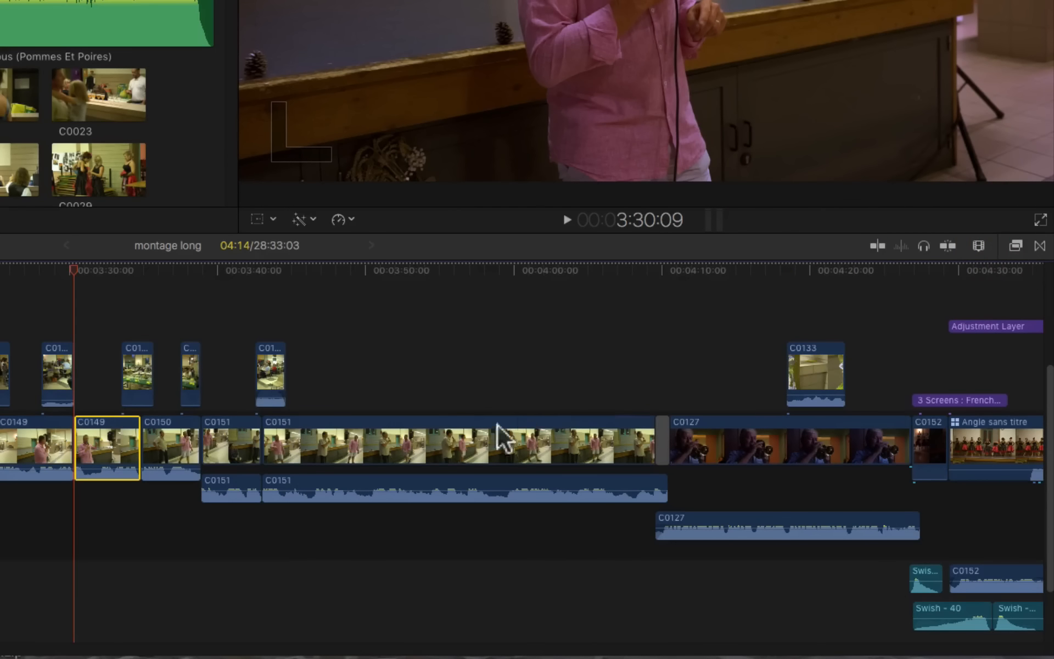
{"action": "left_click", "coordinate": [876, 245]}
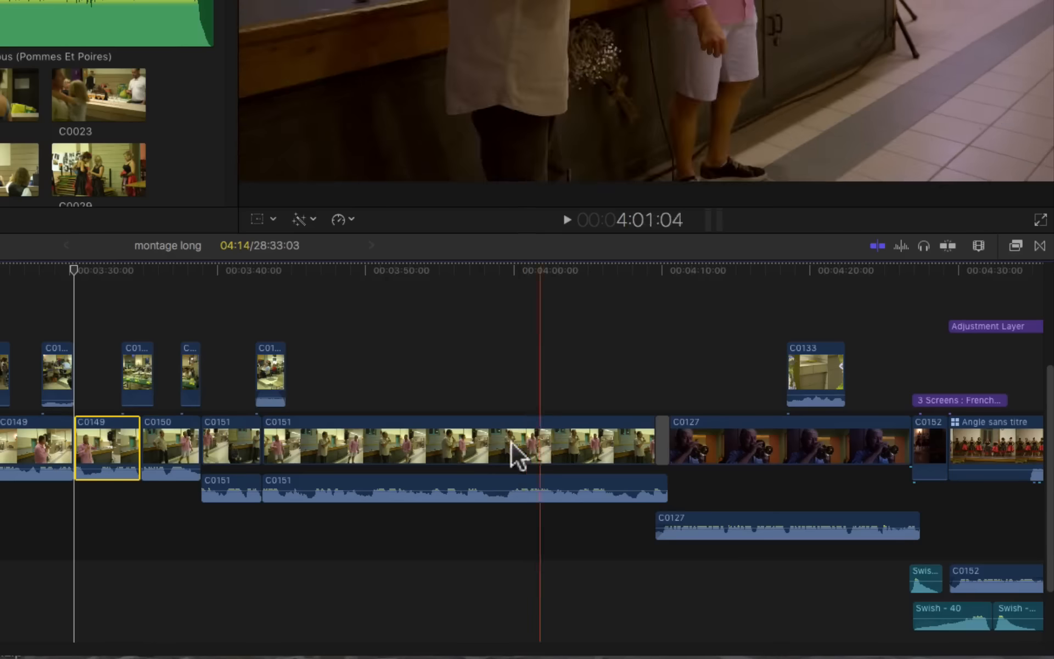
{"action": "left_click", "coordinate": [901, 246]}
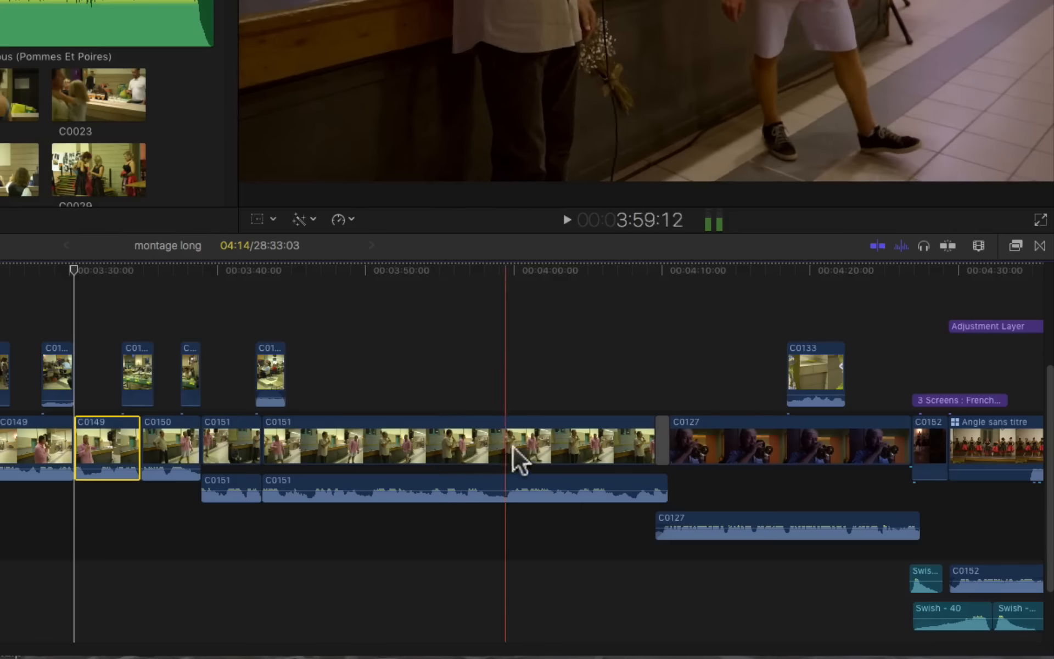
{"action": "left_click", "coordinate": [899, 245]}
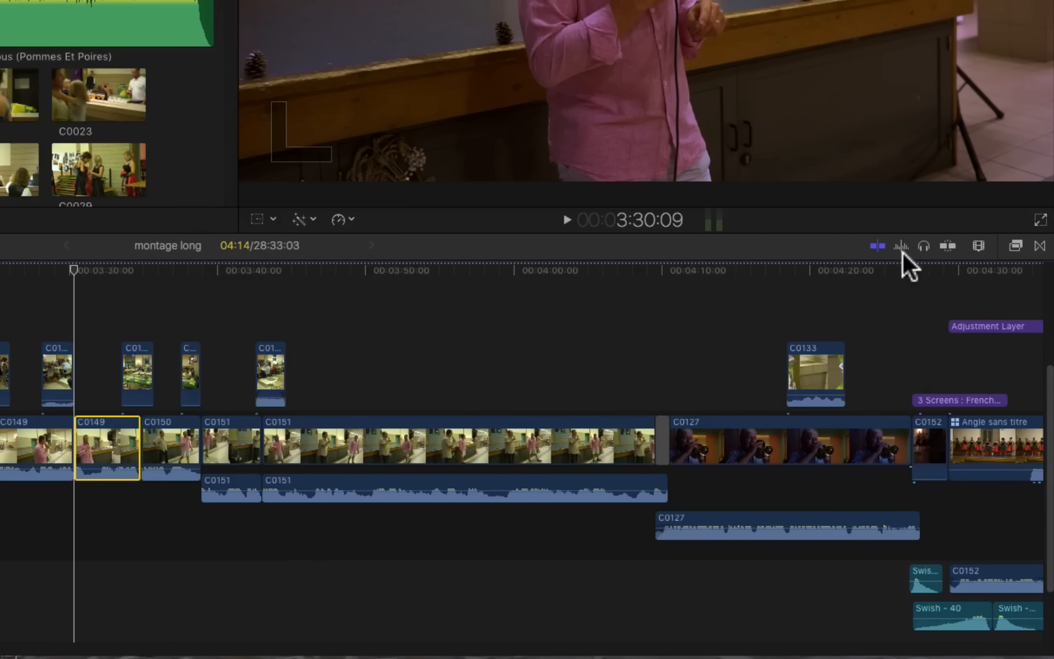
Solo the selected C0149 clip and release it, then turn on timeline snapping and clear the clip selection.
{"action": "left_click", "coordinate": [923, 245]}
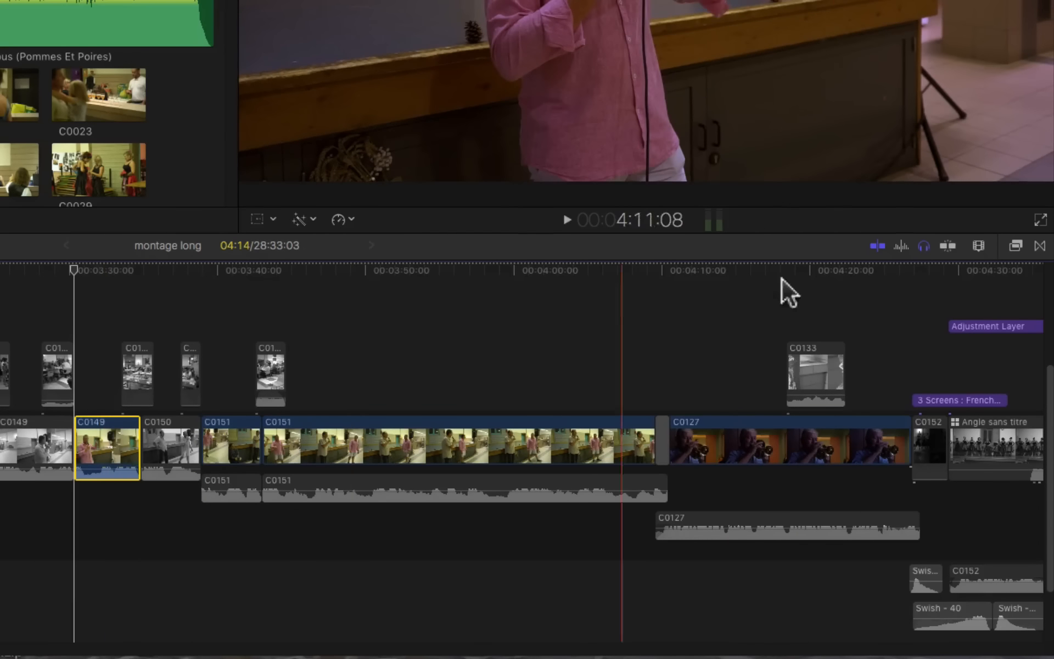
{"action": "left_click", "coordinate": [945, 246]}
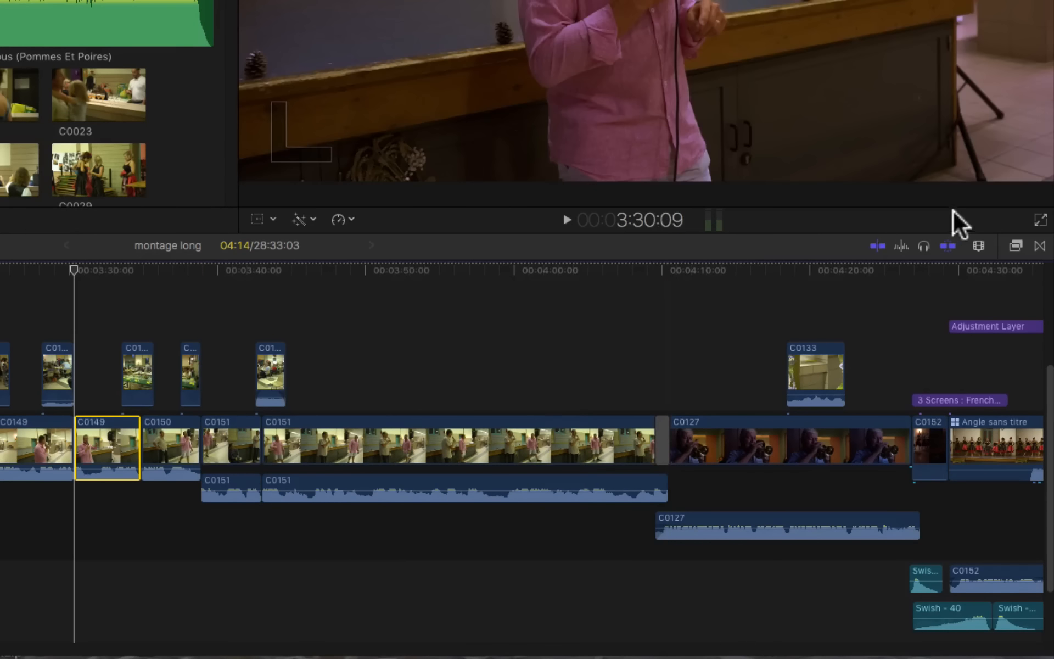
{"action": "left_click", "coordinate": [948, 246]}
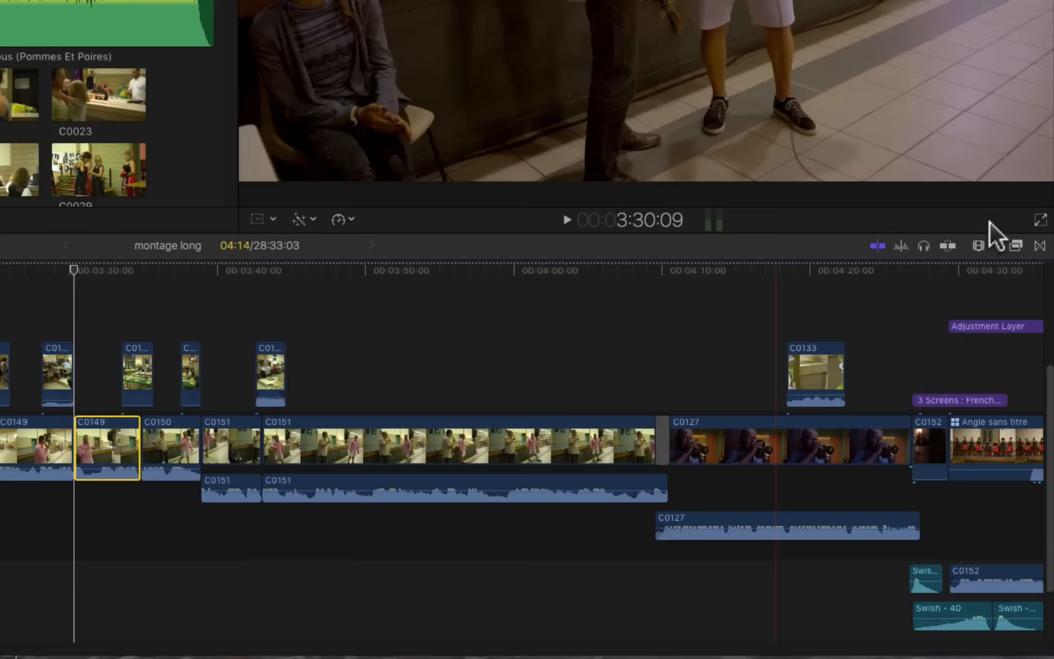
{"action": "left_click", "coordinate": [947, 245]}
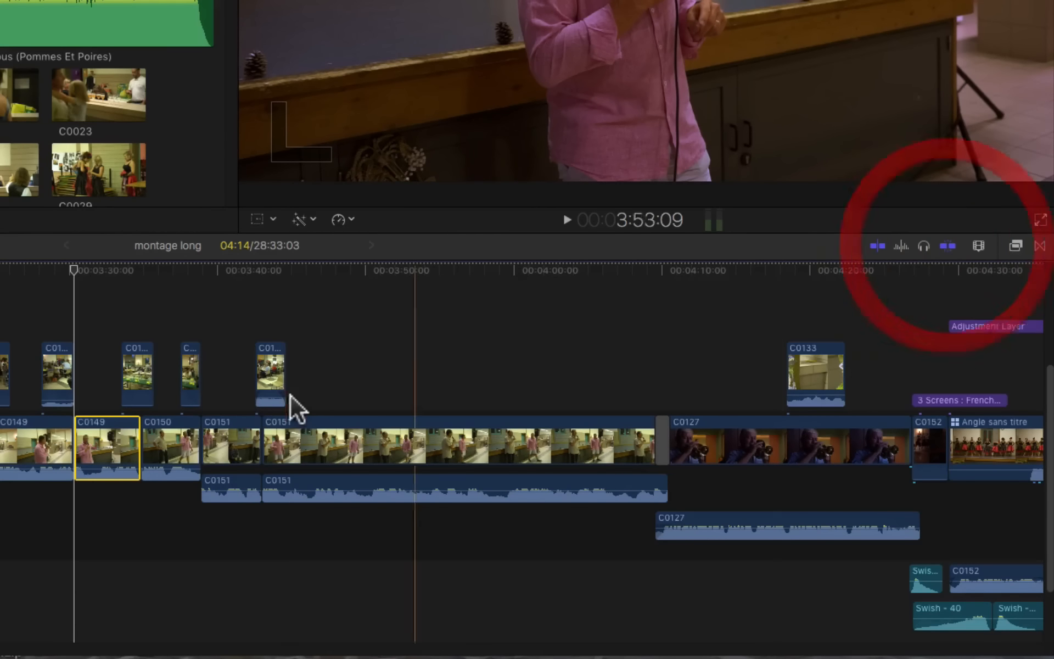
{"action": "left_click", "coordinate": [79, 411]}
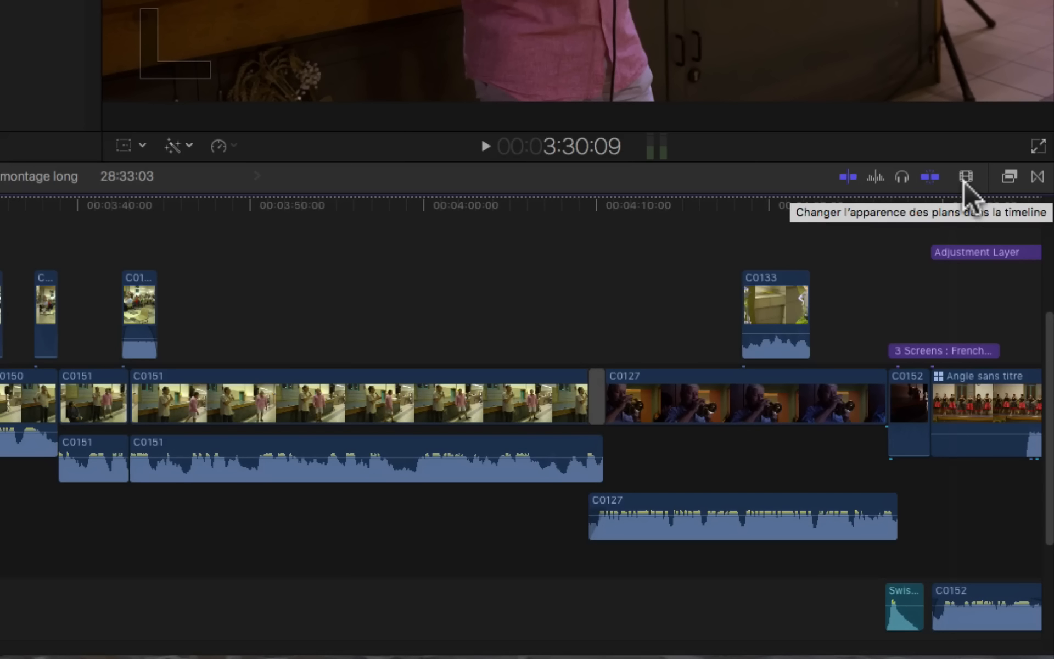
Preview the timeline clip display styles, including filmstrips only and names only, and restore the combined filmstrip and waveform style.
{"action": "left_click", "coordinate": [965, 178]}
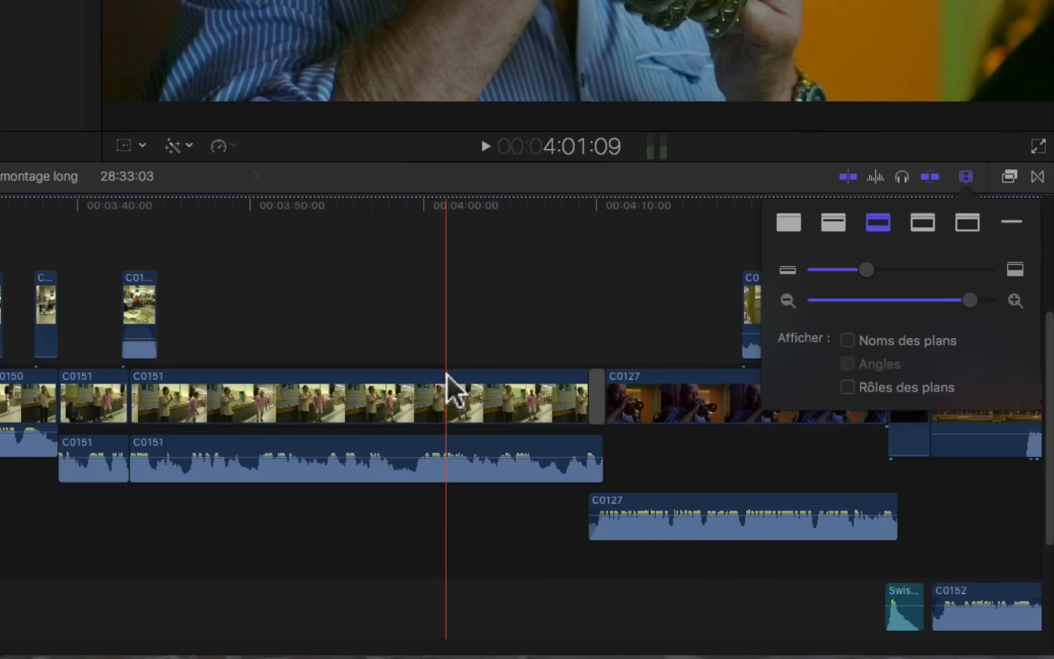
{"action": "left_click", "coordinate": [921, 220]}
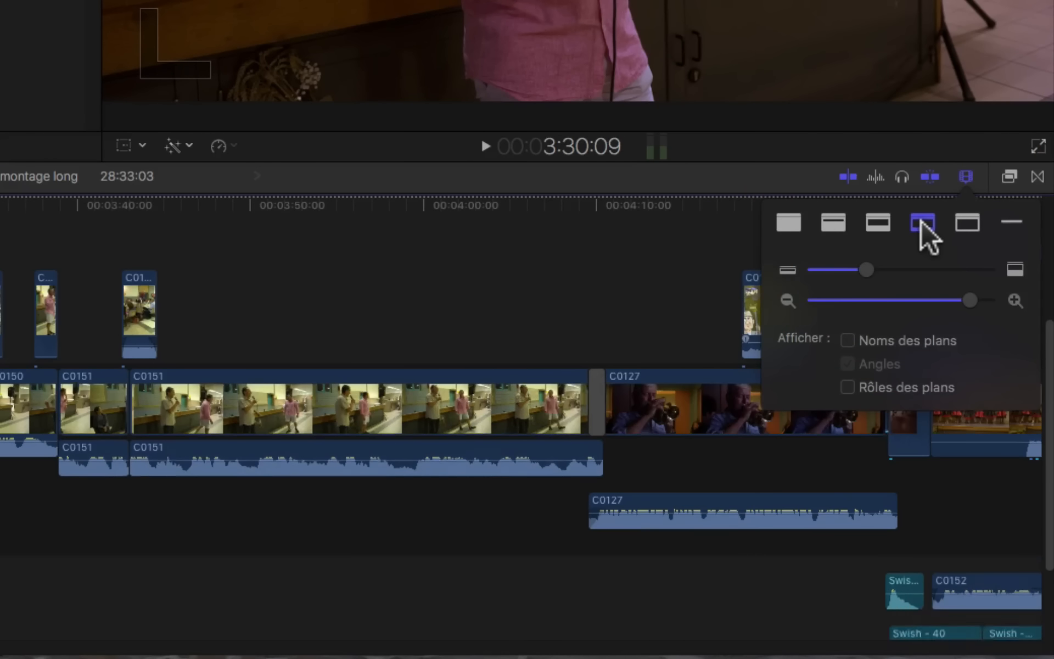
{"action": "left_click", "coordinate": [965, 220]}
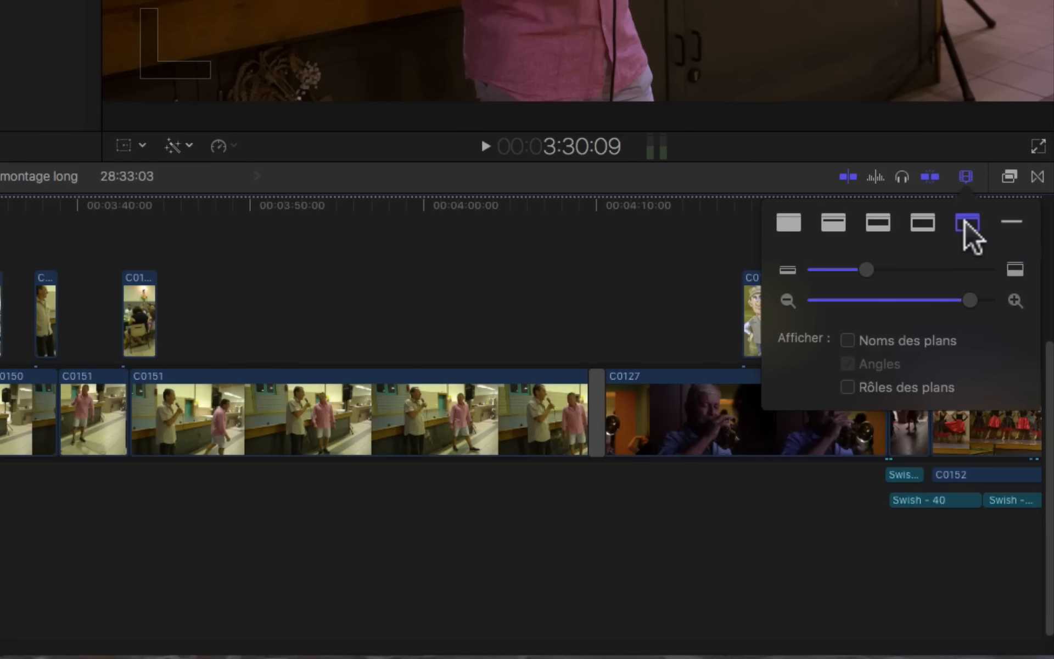
{"action": "left_click", "coordinate": [919, 221]}
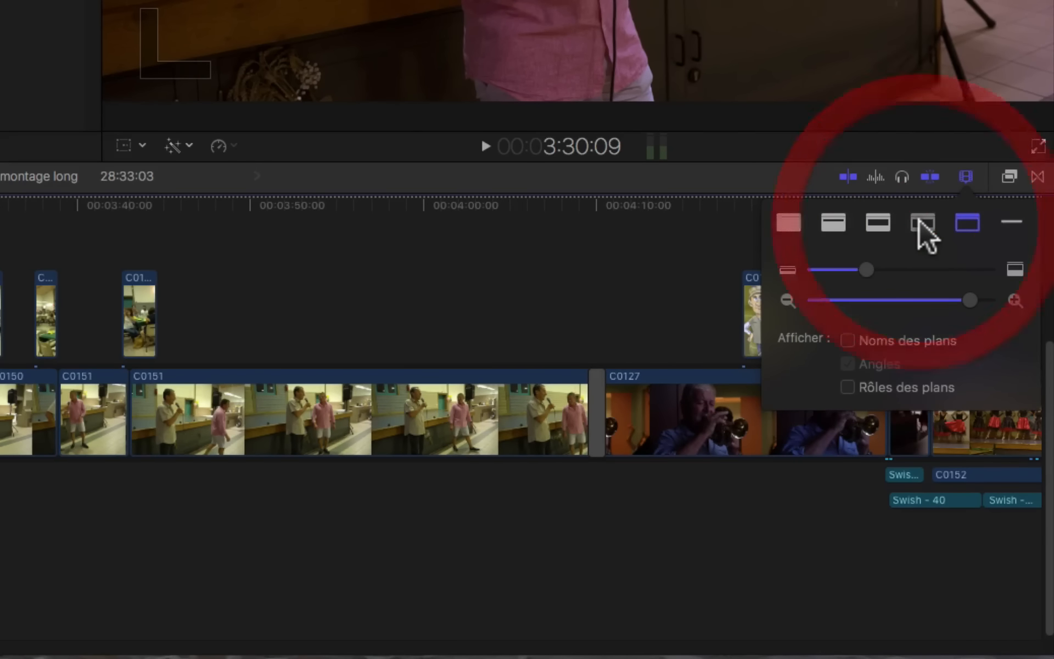
{"action": "left_click", "coordinate": [1010, 219]}
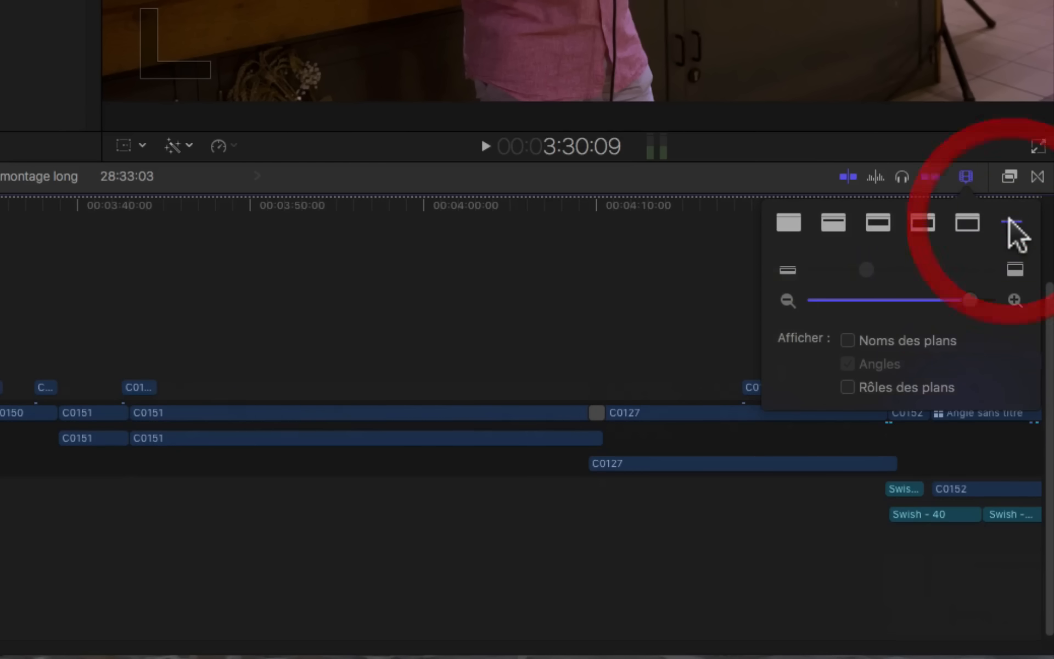
{"action": "left_click", "coordinate": [873, 223]}
Slightly reduce the clip height and zoom in the timeline using the clip appearance settings, then close them.
{"action": "left_click", "coordinate": [886, 265]}
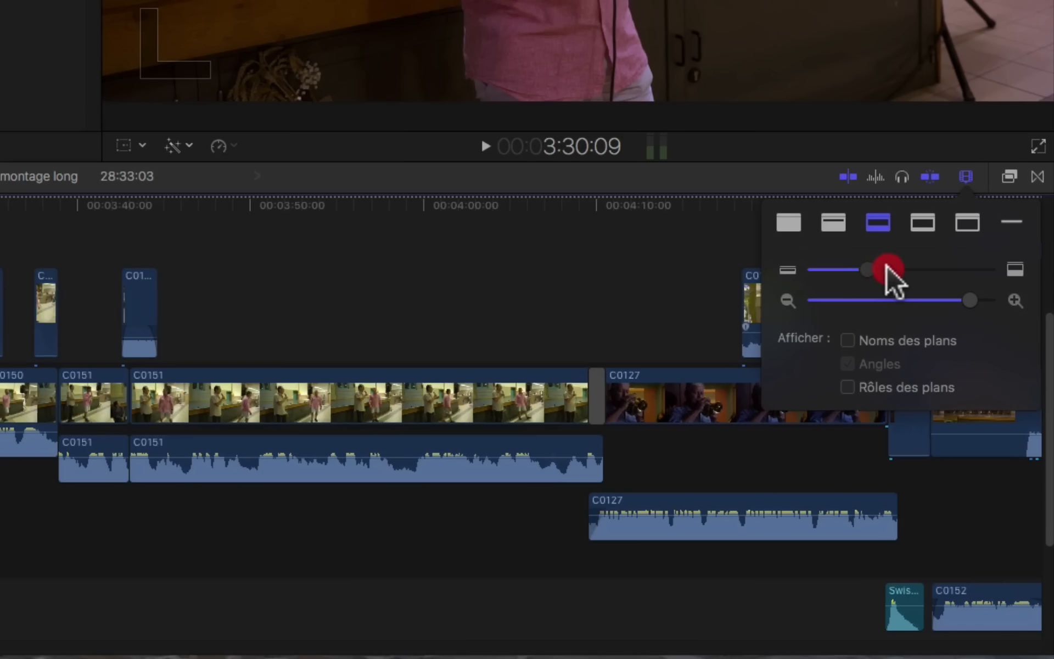
{"action": "mouse_move", "coordinate": [886, 264]}
{"action": "left_mouse_down"}
{"action": "mouse_move", "coordinate": [901, 264]}
{"action": "mouse_move", "coordinate": [867, 268]}
{"action": "left_mouse_up"}
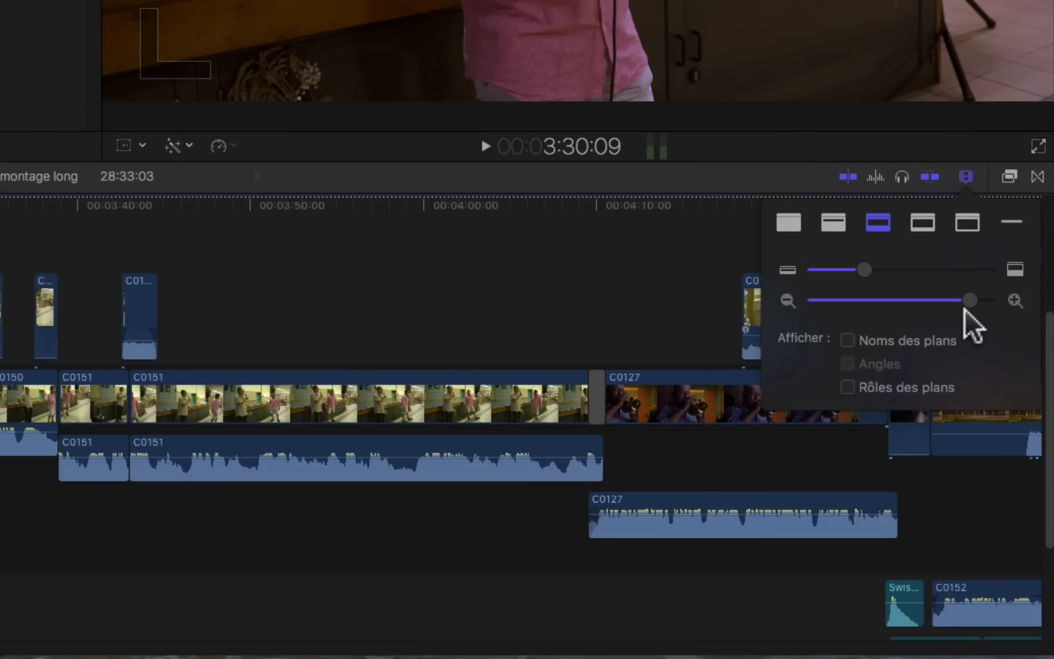
{"action": "mouse_move", "coordinate": [968, 299]}
{"action": "left_mouse_down"}
{"action": "mouse_move", "coordinate": [910, 301]}
{"action": "mouse_move", "coordinate": [969, 298]}
{"action": "left_mouse_up"}
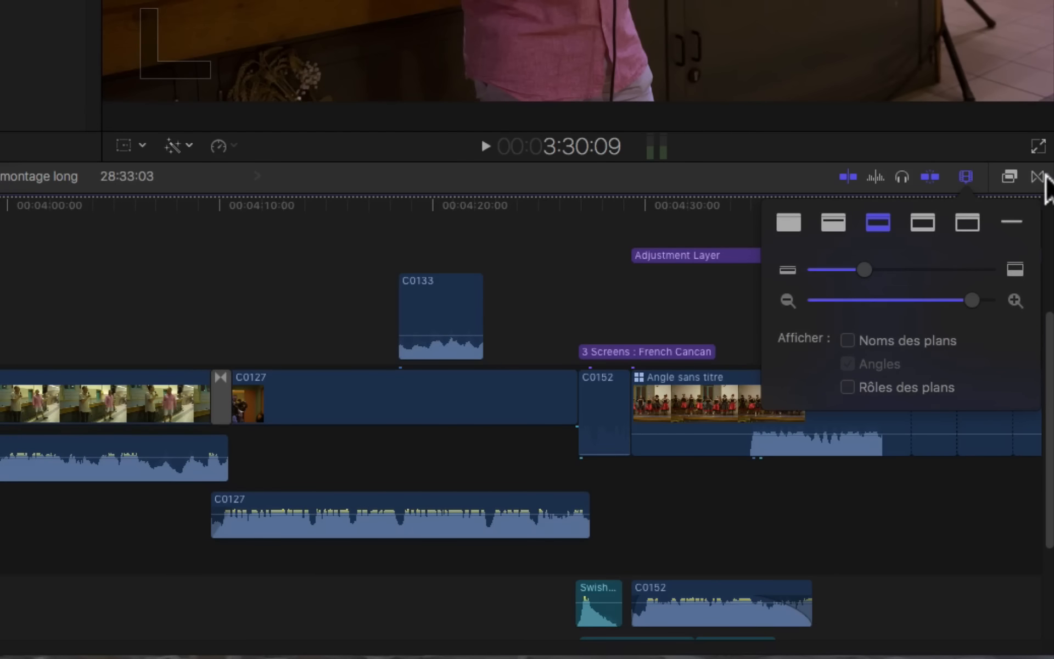
{"action": "left_click", "coordinate": [966, 176]}
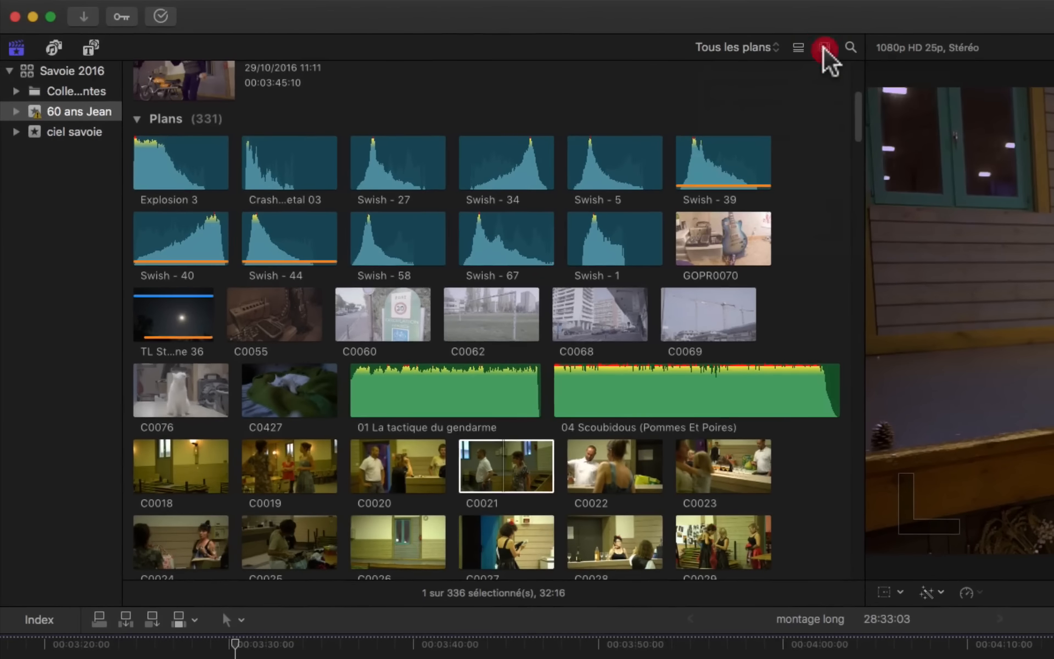
Slightly enlarge the clip thumbnails in the browser through its clip appearance settings and close the settings.
{"action": "left_click", "coordinate": [823, 47]}
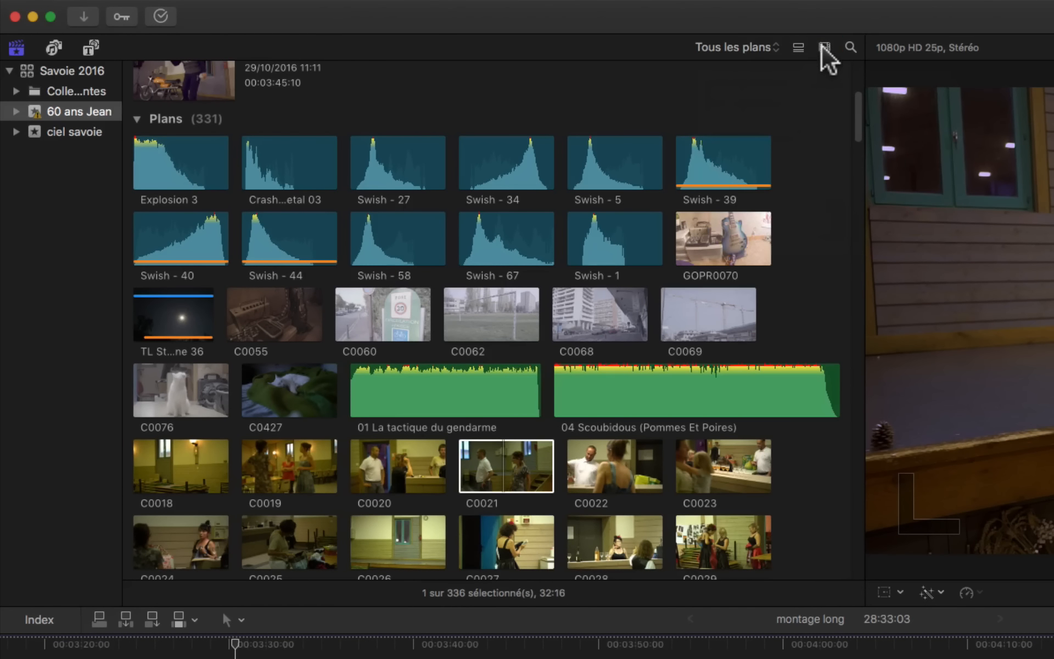
{"action": "left_click", "coordinate": [824, 47]}
{"action": "left_click", "coordinate": [820, 115]}
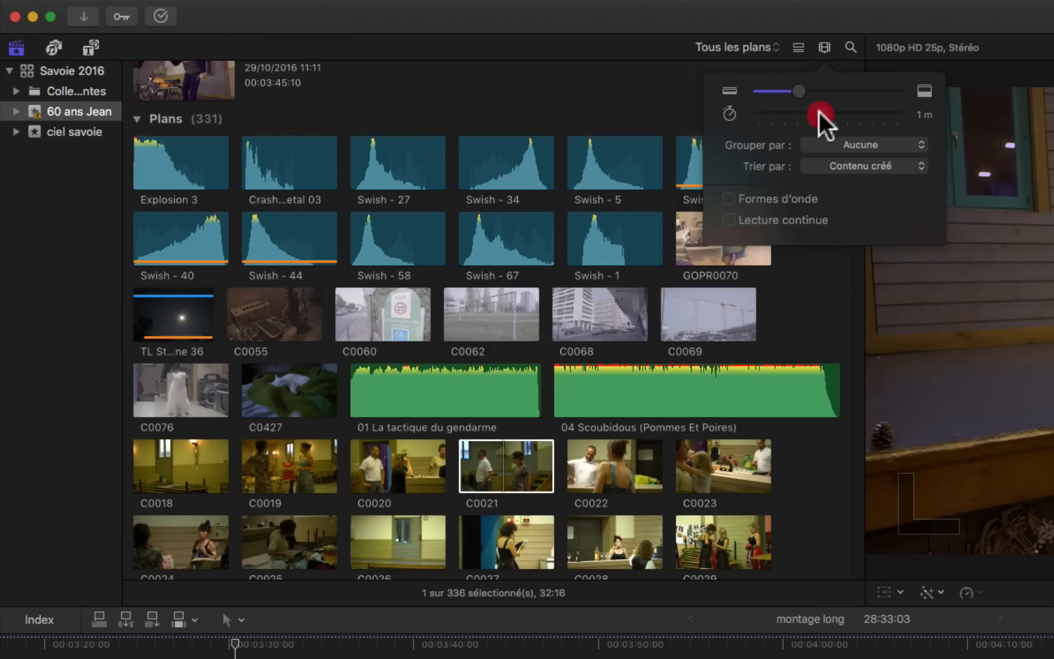
{"action": "left_click_drag", "start_coordinate": [790, 88], "coordinate": [802, 90]}
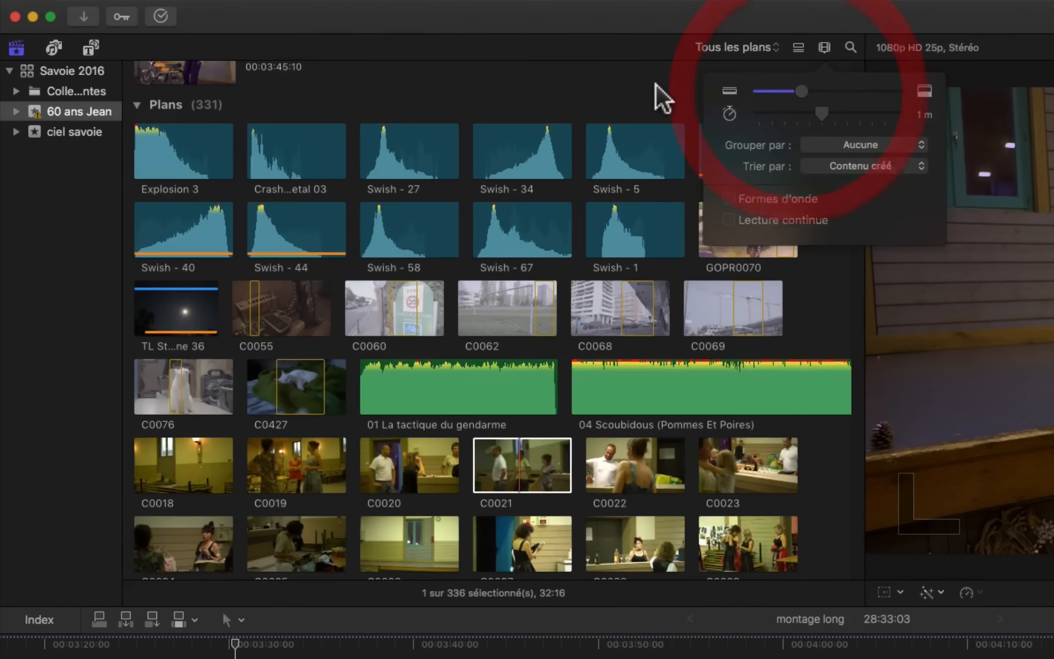
{"action": "left_click", "coordinate": [652, 85]}
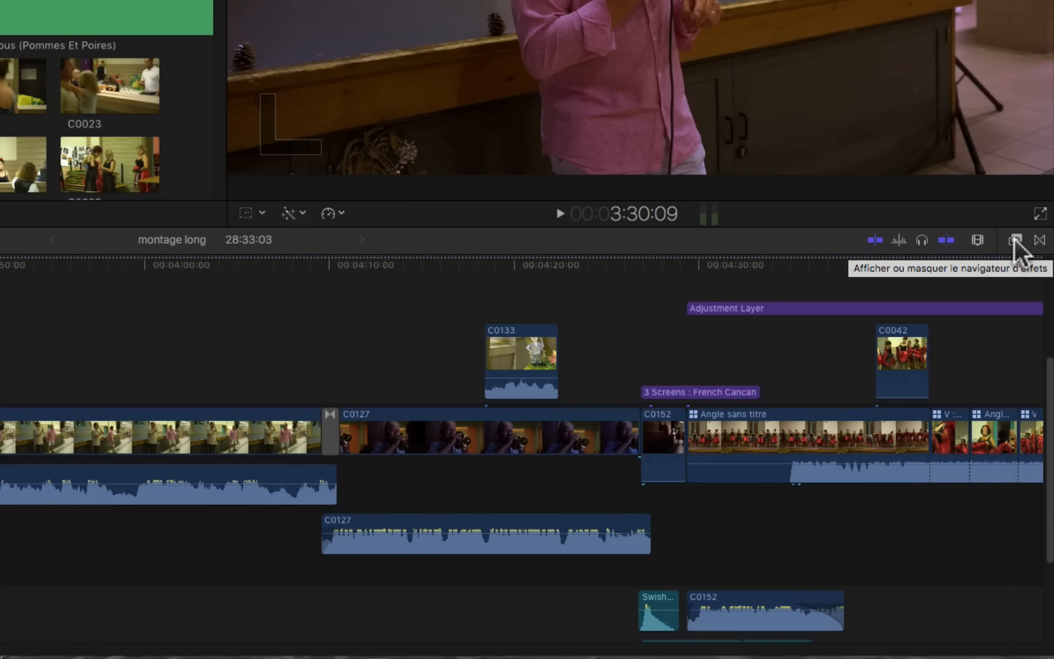
Show and hide the effects browser, then do the same for the transitions browser.
{"action": "left_click", "coordinate": [1015, 241]}
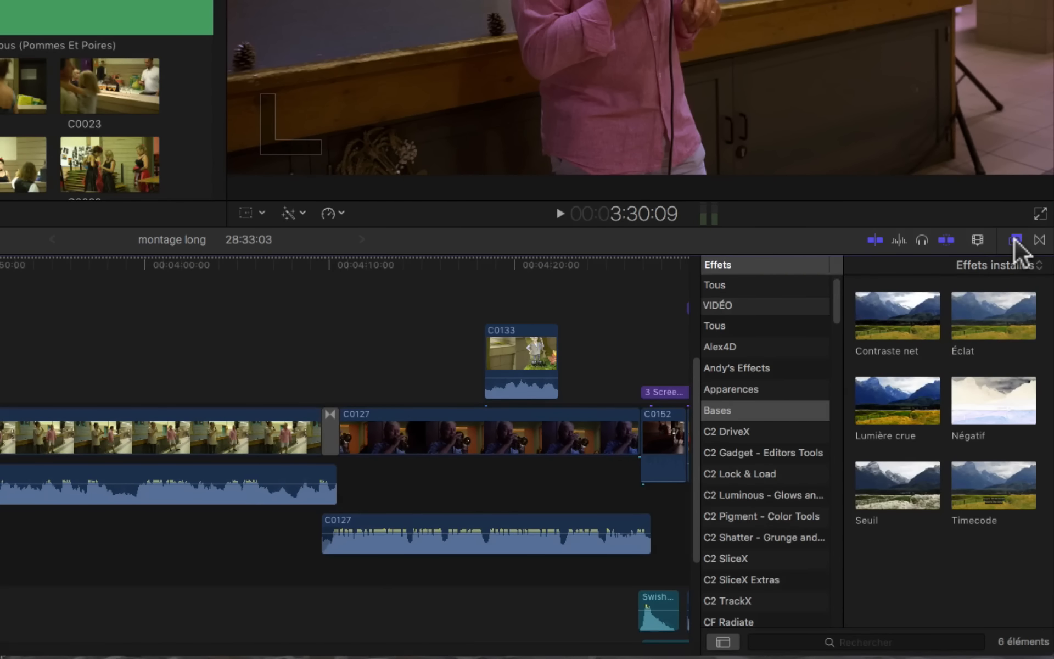
{"action": "left_click", "coordinate": [1015, 242]}
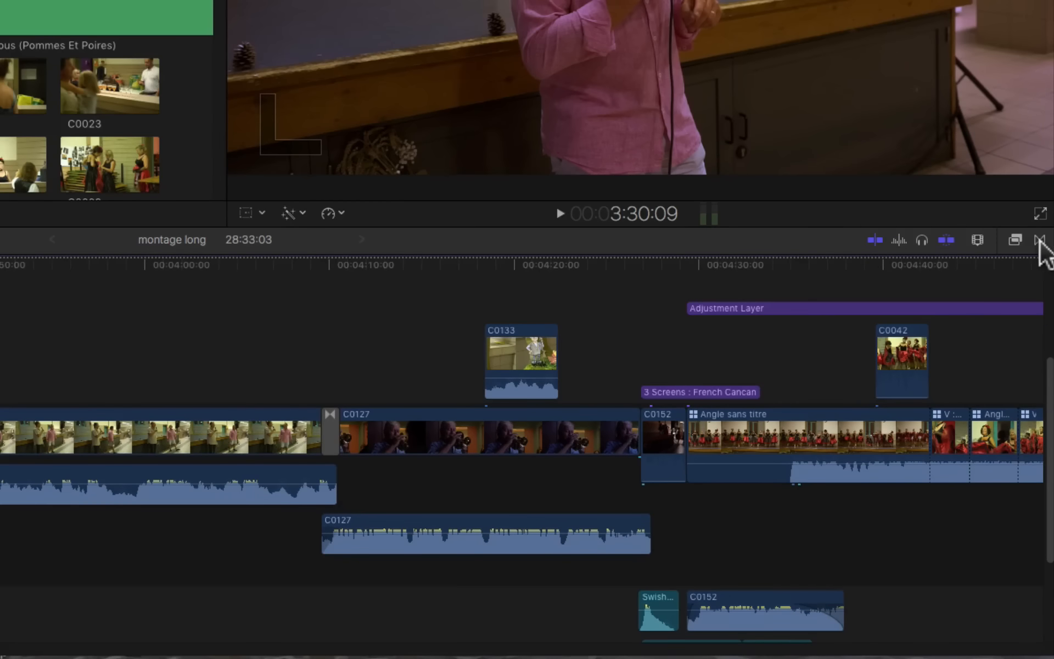
{"action": "left_click", "coordinate": [1040, 240]}
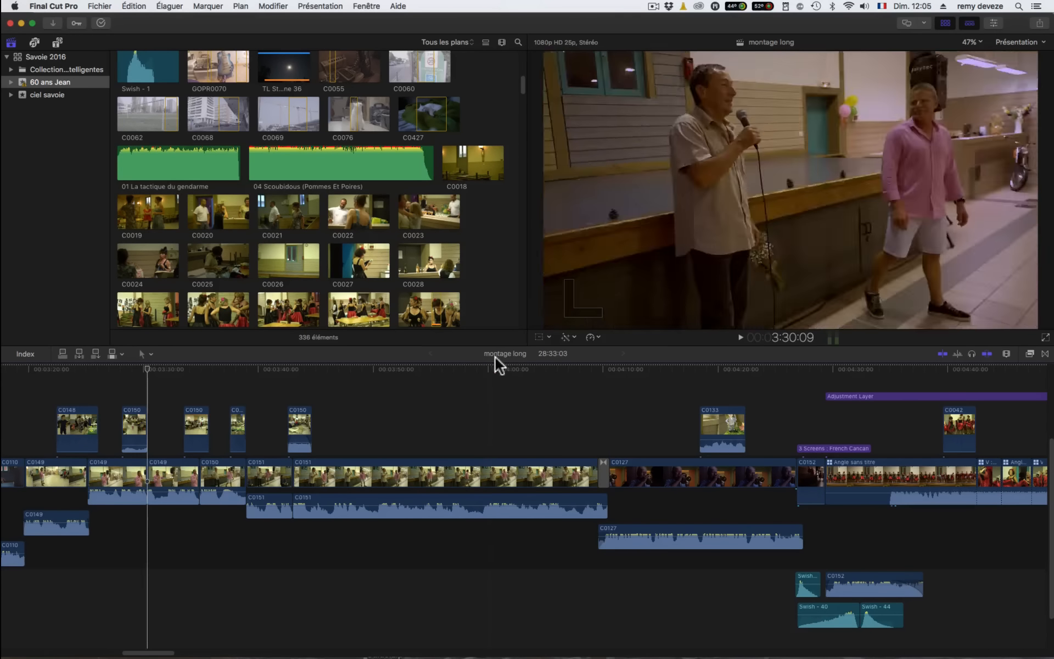
Enlarge the viewer by reducing the timeline's height and narrowing the clip browser.
{"action": "left_click_drag", "start_coordinate": [502, 346], "coordinate": [494, 509]}
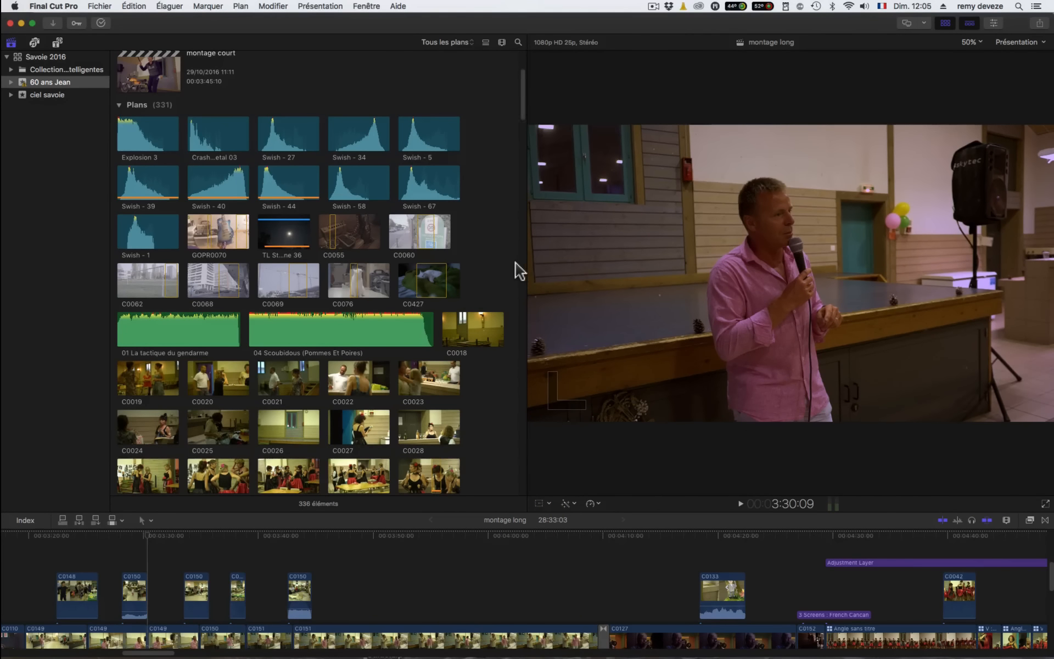
{"action": "left_click_drag", "start_coordinate": [527, 261], "coordinate": [474, 269]}
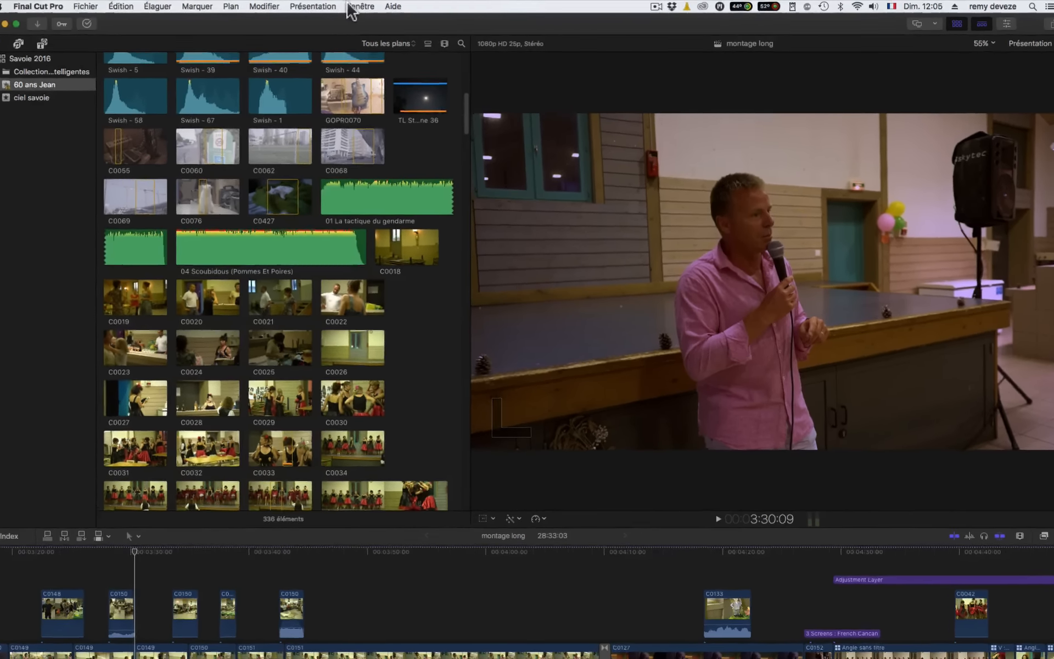
Switch the window layout to the "Couleur et effets" workspace.
{"action": "left_click", "coordinate": [357, 6]}
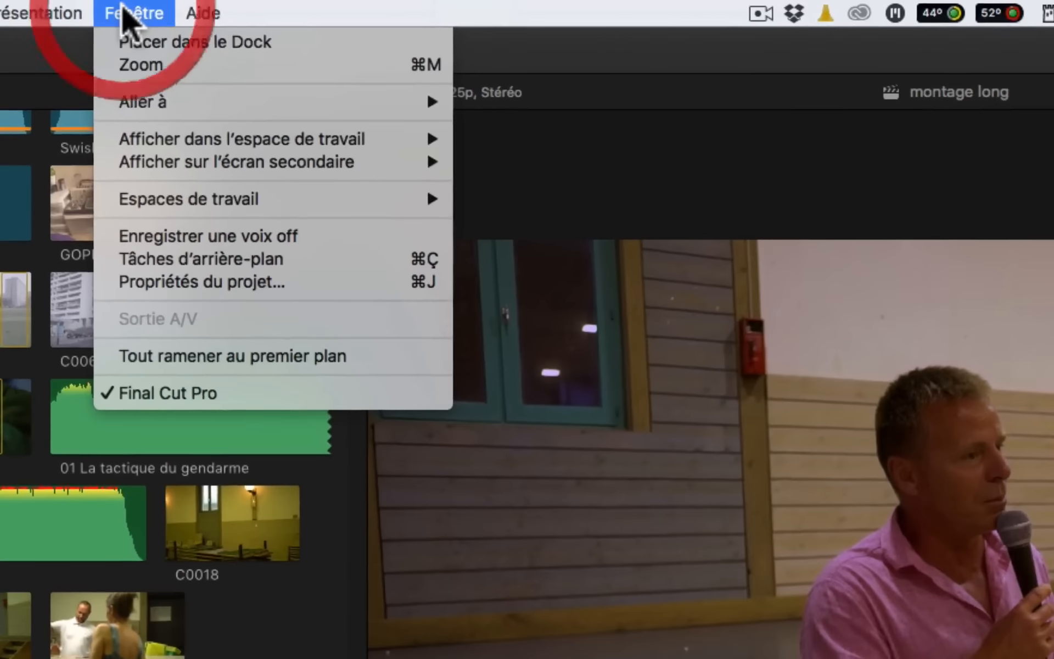
{"action": "mouse_move", "coordinate": [171, 211]}
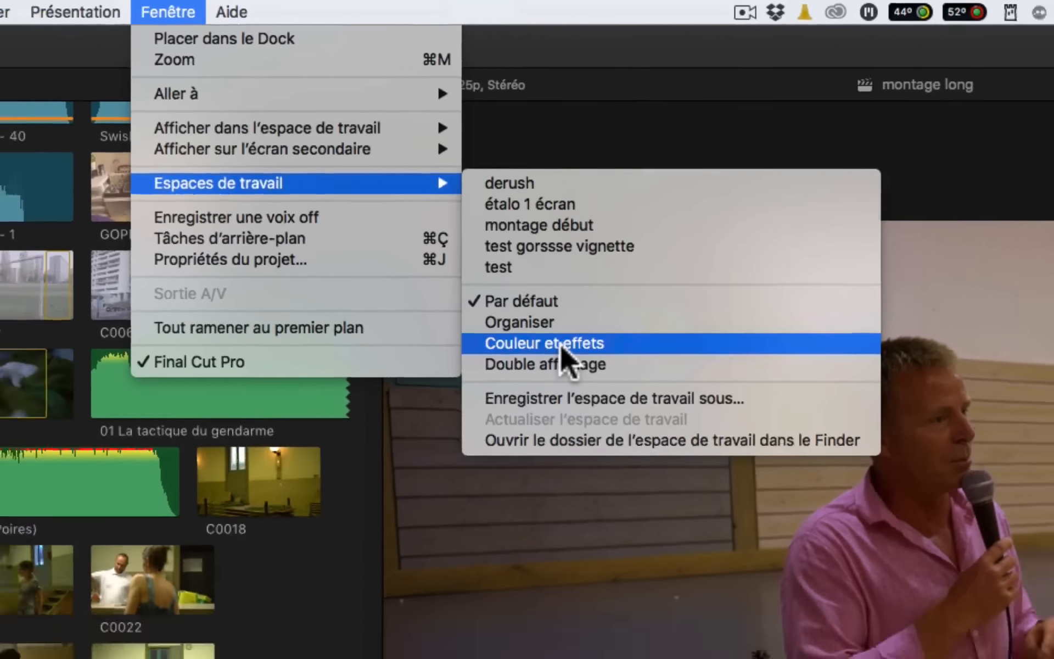
{"action": "left_click", "coordinate": [561, 376]}
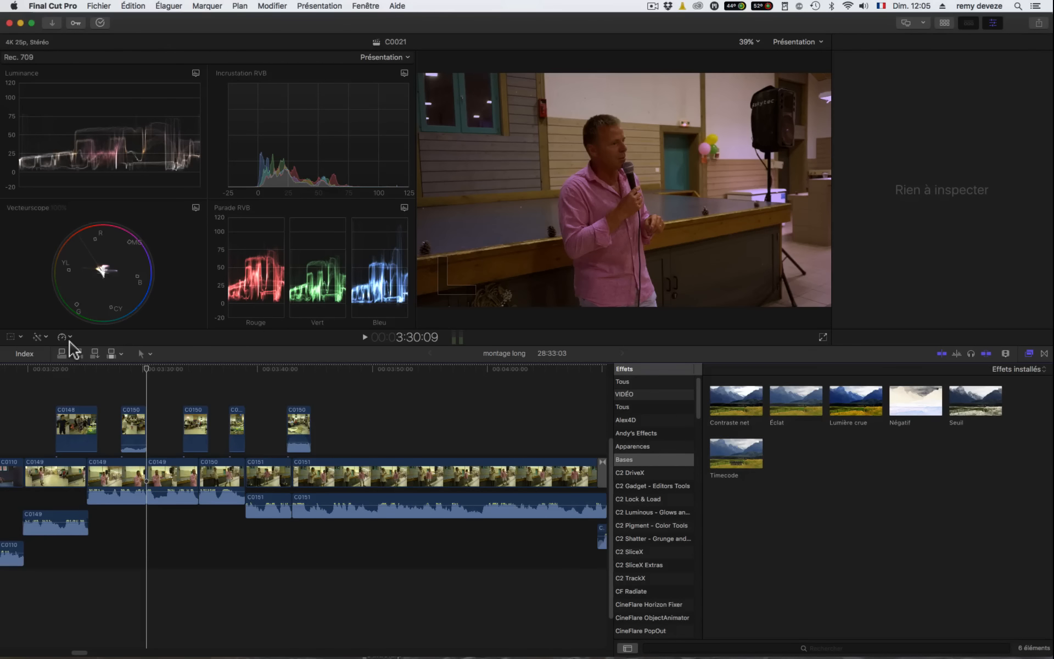
Switch the window layout to the saved "montage début" workspace.
{"action": "left_click", "coordinate": [368, 6]}
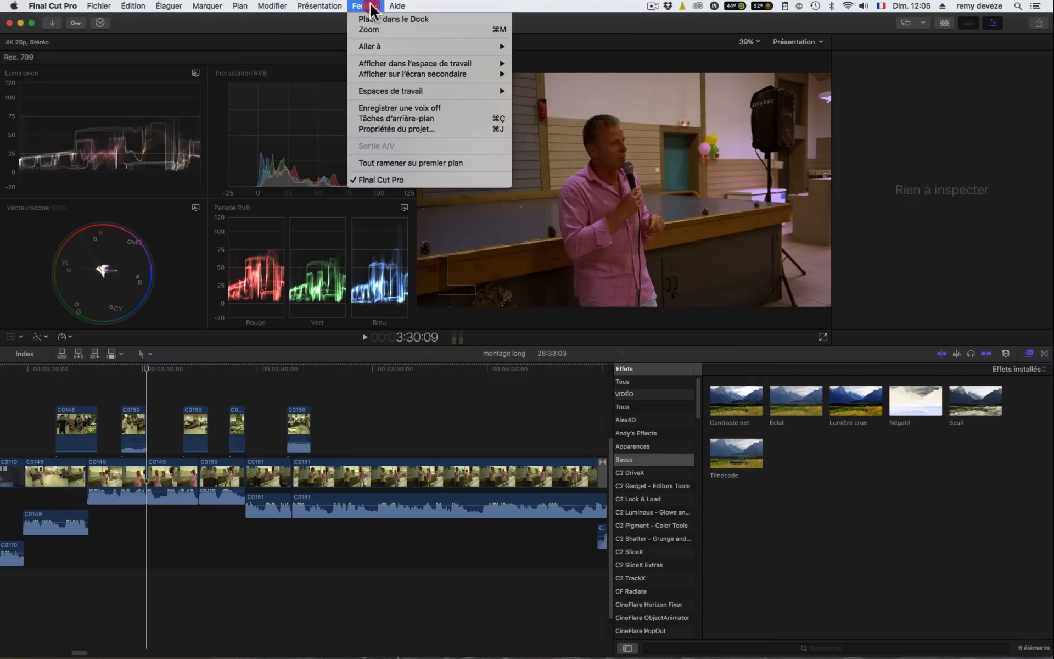
{"action": "mouse_move", "coordinate": [407, 91]}
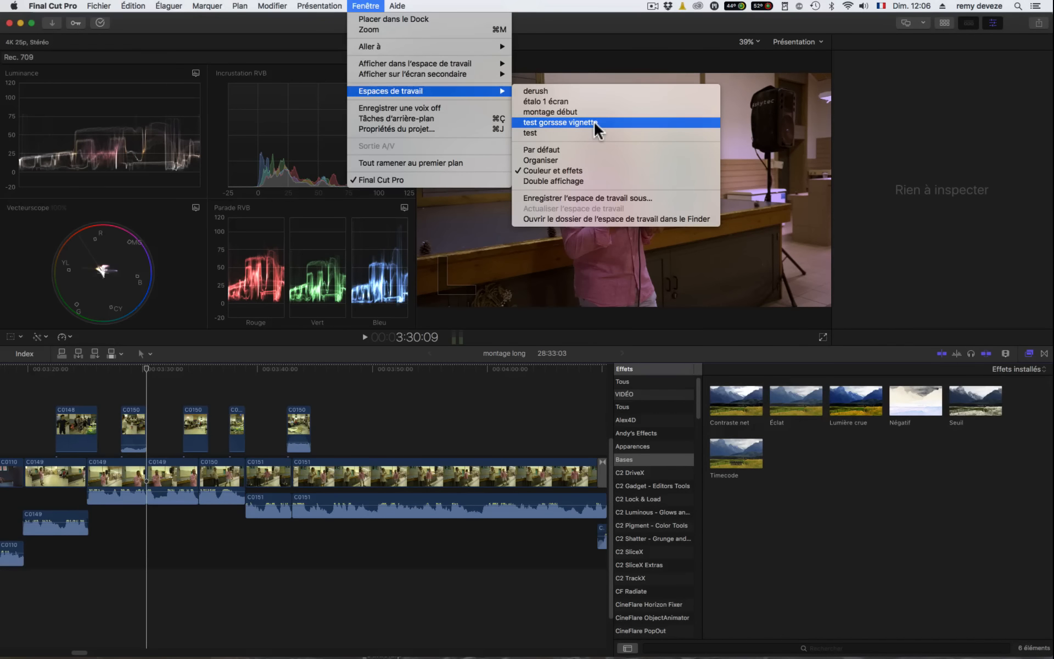
{"action": "left_click", "coordinate": [557, 112]}
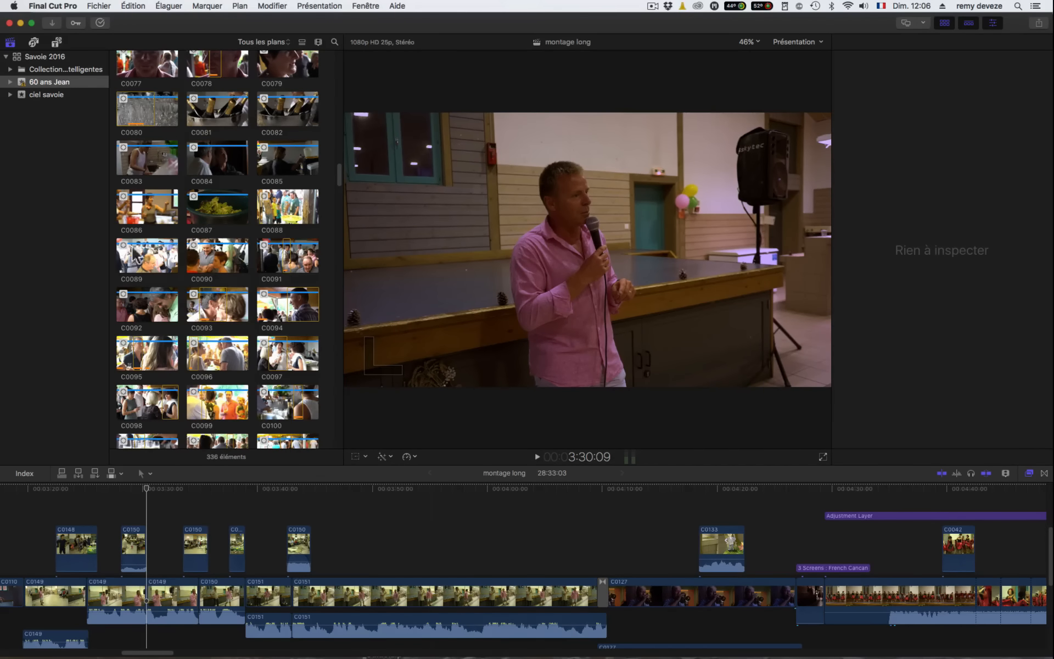
Show the inspector and set the overall scale of timeline clip C0151 to 102 %.
{"action": "left_click", "coordinate": [189, 362]}
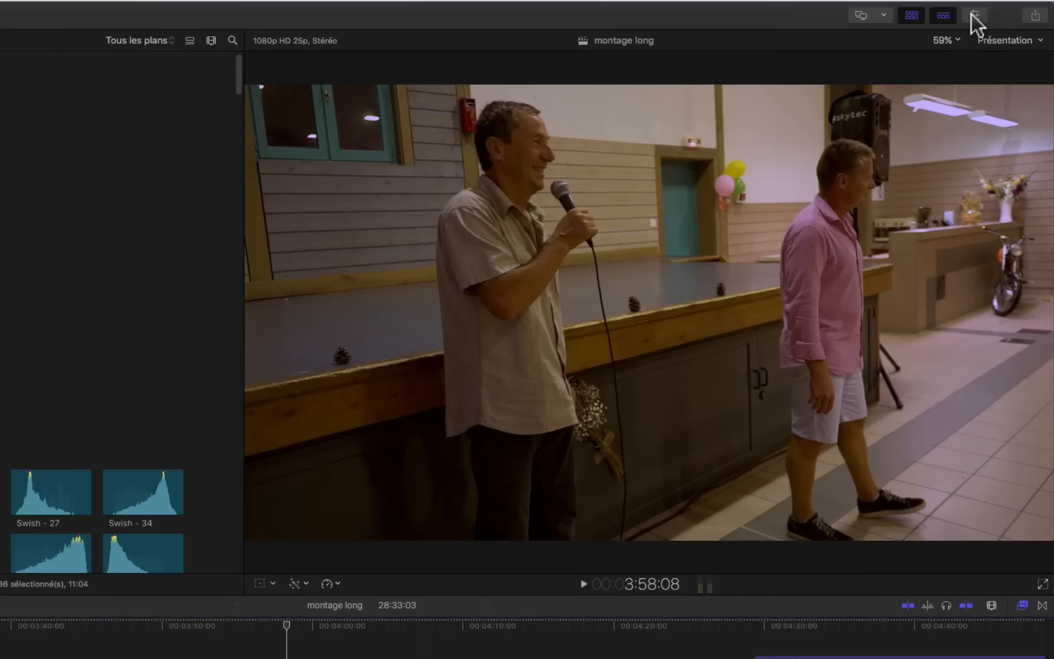
{"action": "left_click", "coordinate": [972, 15]}
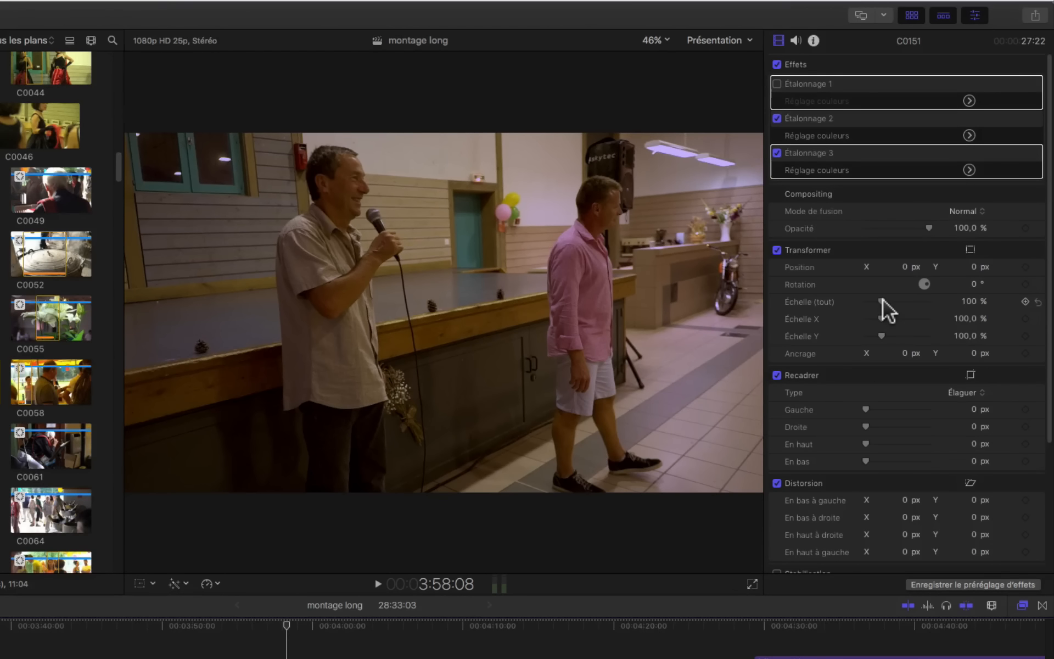
{"action": "left_click_drag", "start_coordinate": [882, 298], "coordinate": [885, 306]}
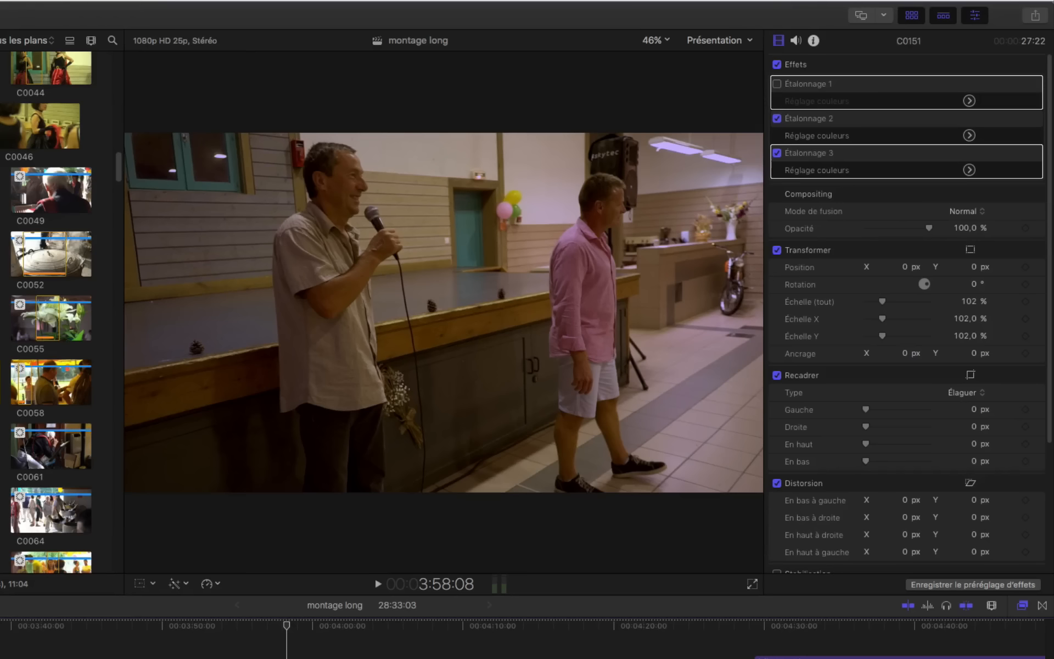
Examine the list of sharing destinations for the project and close it.
{"action": "left_click", "coordinate": [1037, 16]}
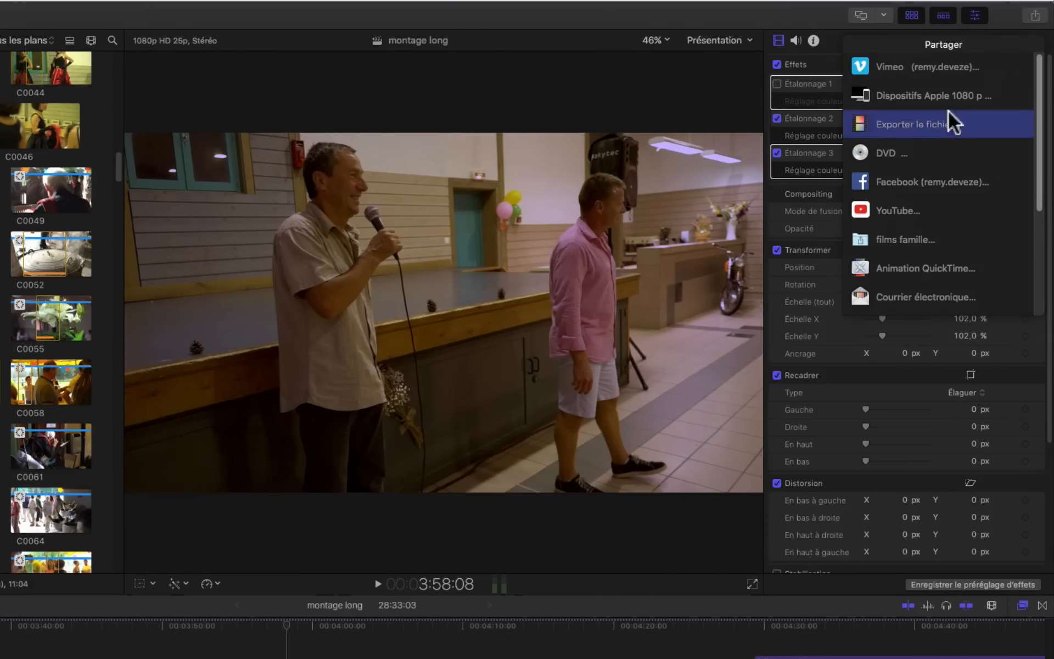
{"action": "left_click", "coordinate": [1034, 18]}
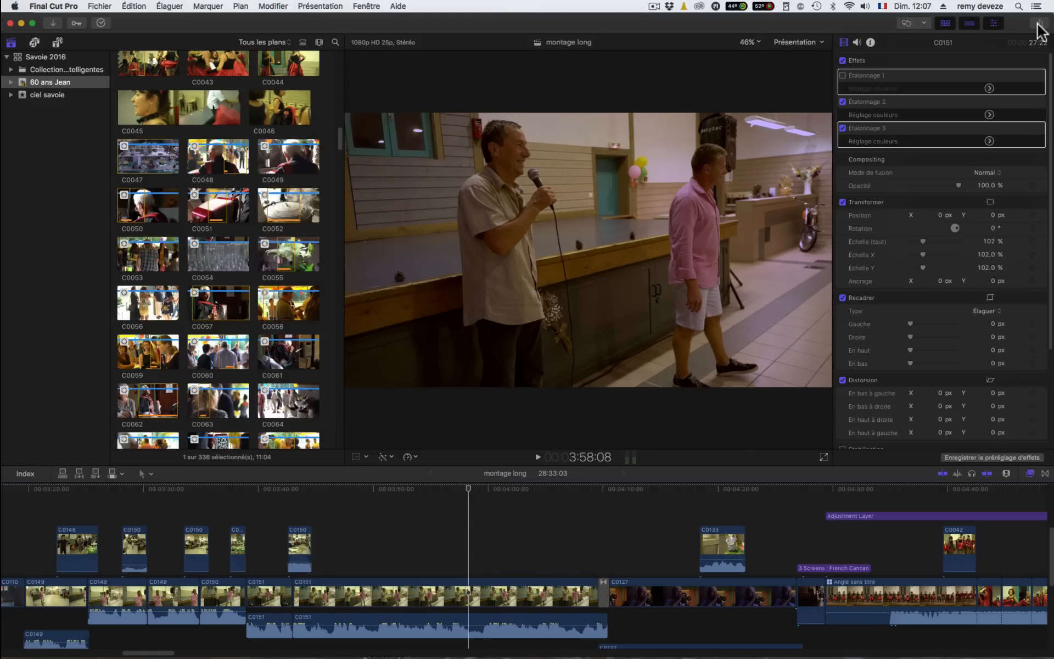
Display the properties of the Savoie 2016 library, review its storage location settings and accept them without changes.
{"action": "left_click", "coordinate": [58, 56]}
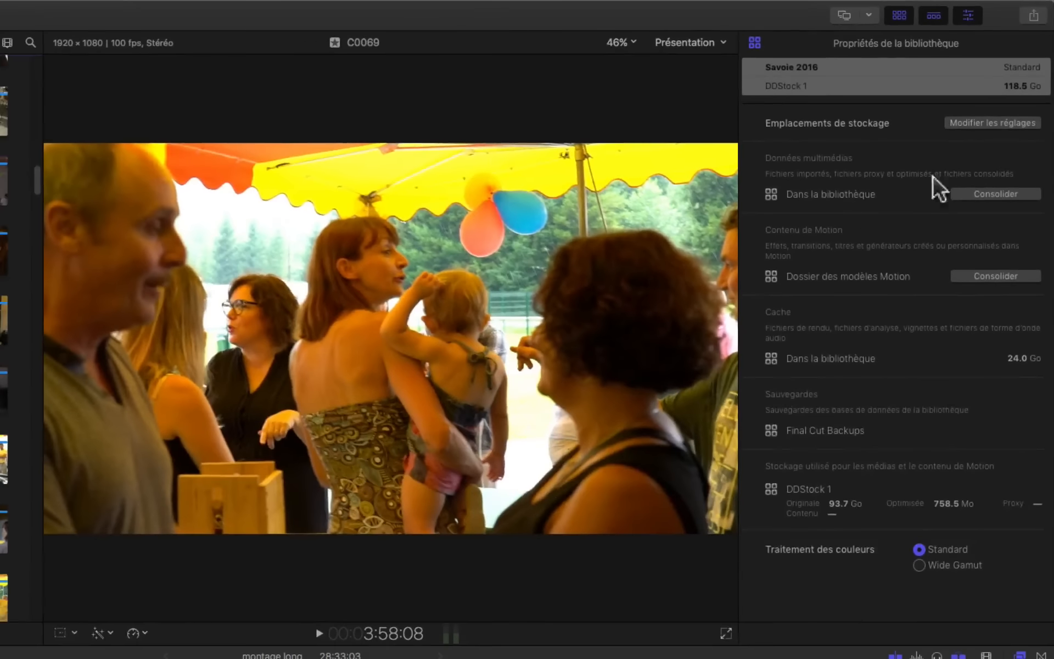
{"action": "left_click", "coordinate": [991, 122]}
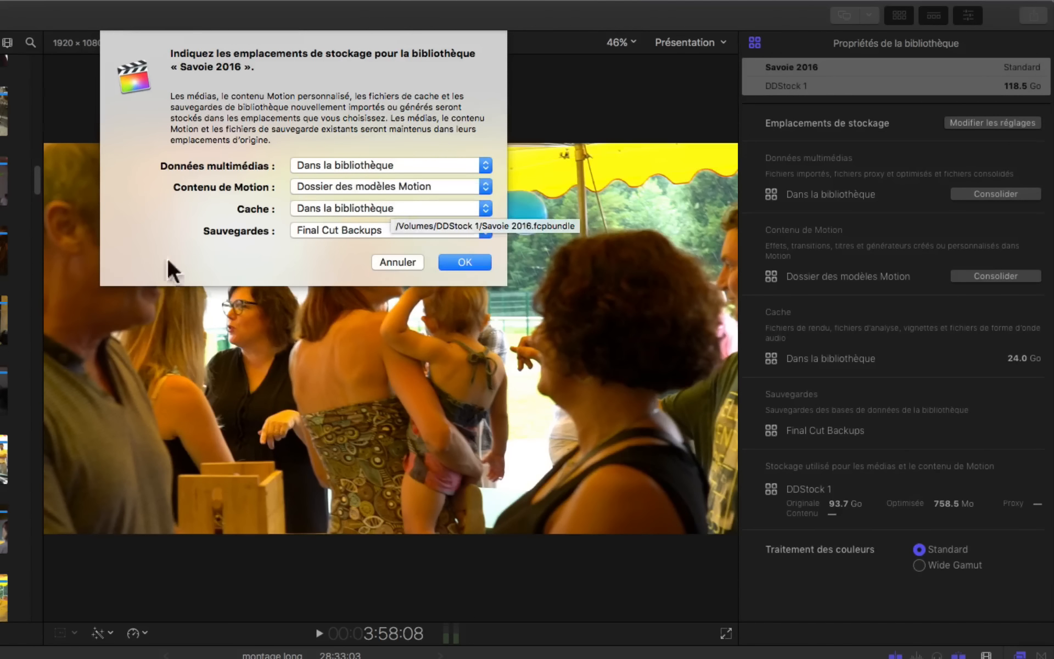
{"action": "left_click", "coordinate": [459, 264]}
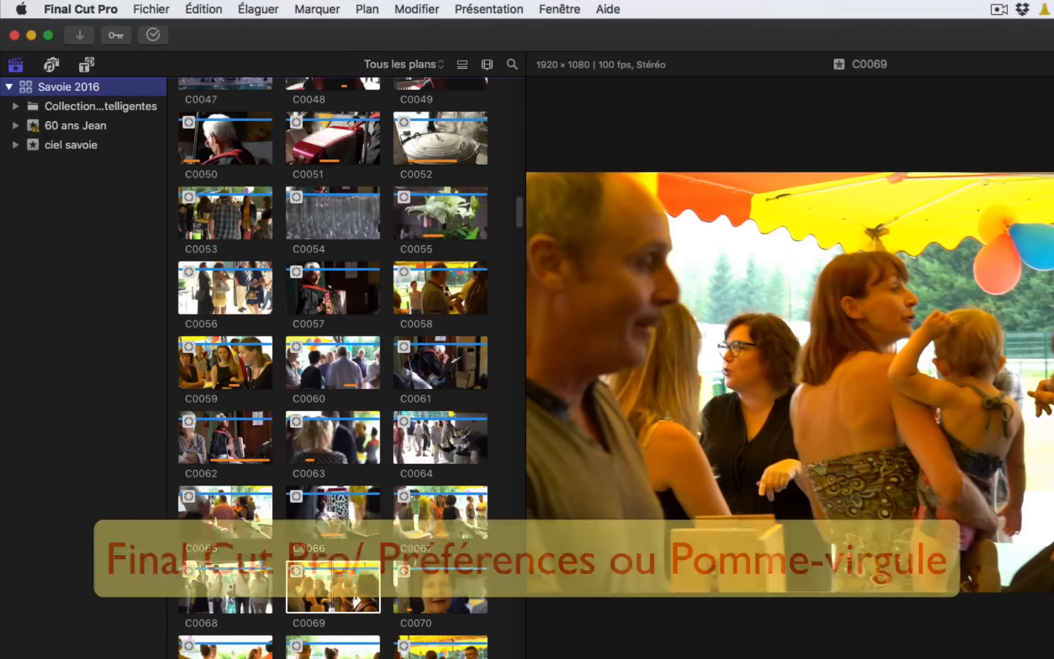
Open the application preferences, review the Lecture, Importation, Montage and Général settings, and close the preferences.
{"action": "left_click", "coordinate": [80, 10]}
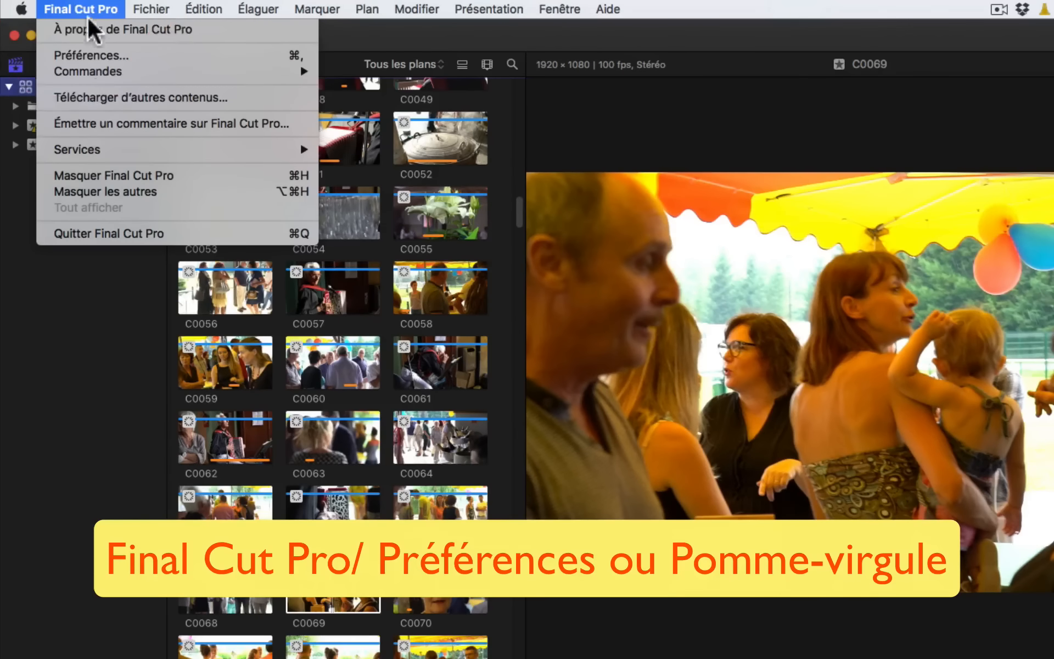
{"action": "left_click", "coordinate": [103, 55]}
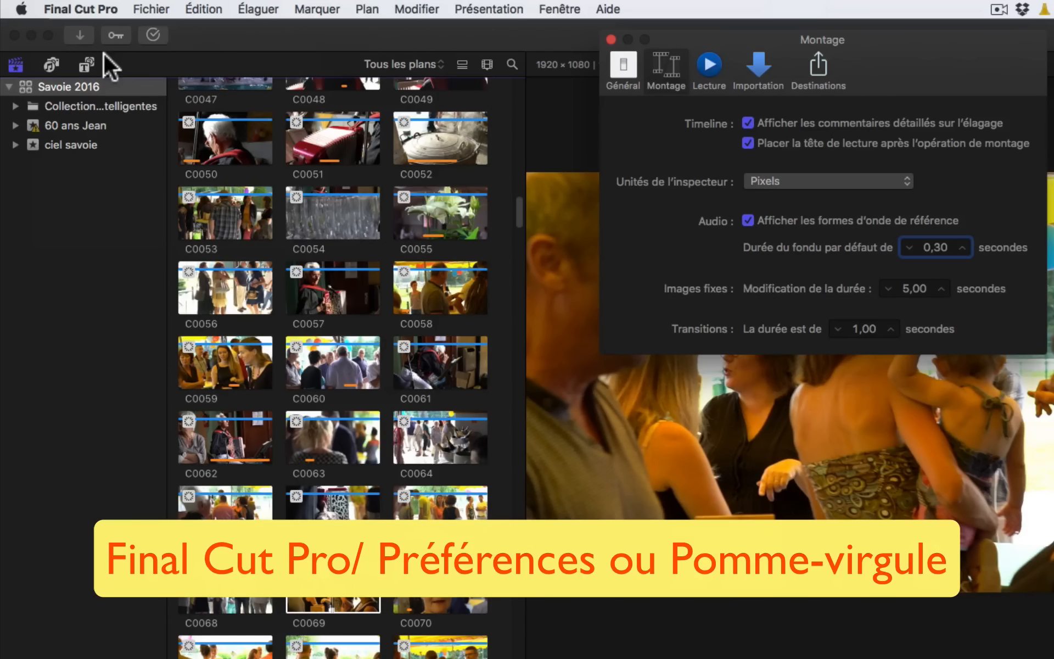
{"action": "left_click", "coordinate": [705, 65]}
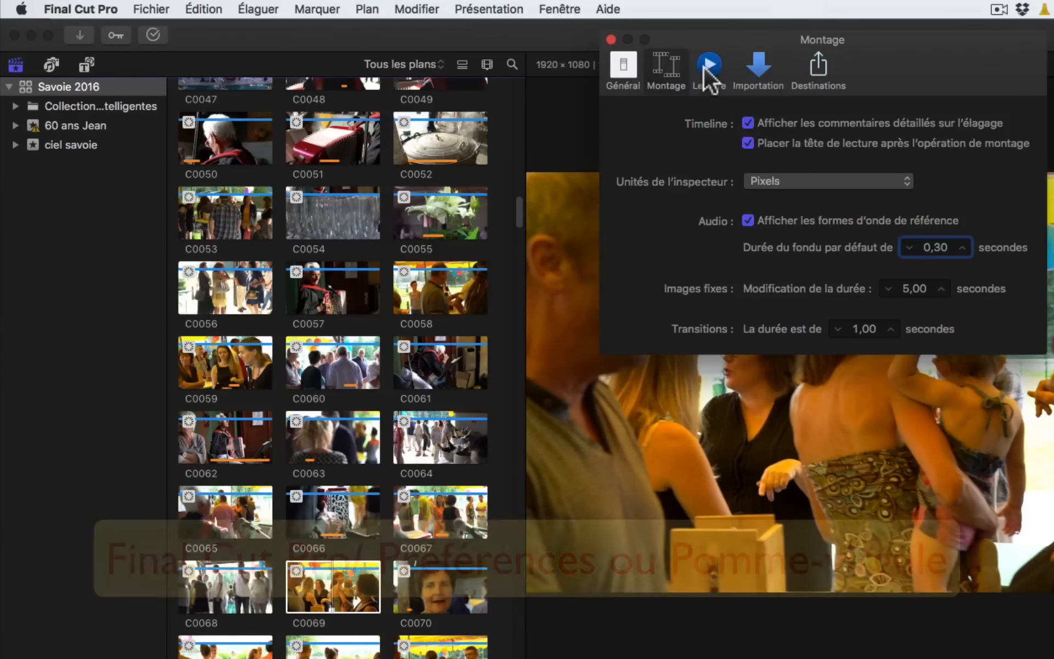
{"action": "left_click", "coordinate": [769, 66]}
{"action": "left_click", "coordinate": [668, 68]}
{"action": "left_click", "coordinate": [635, 71]}
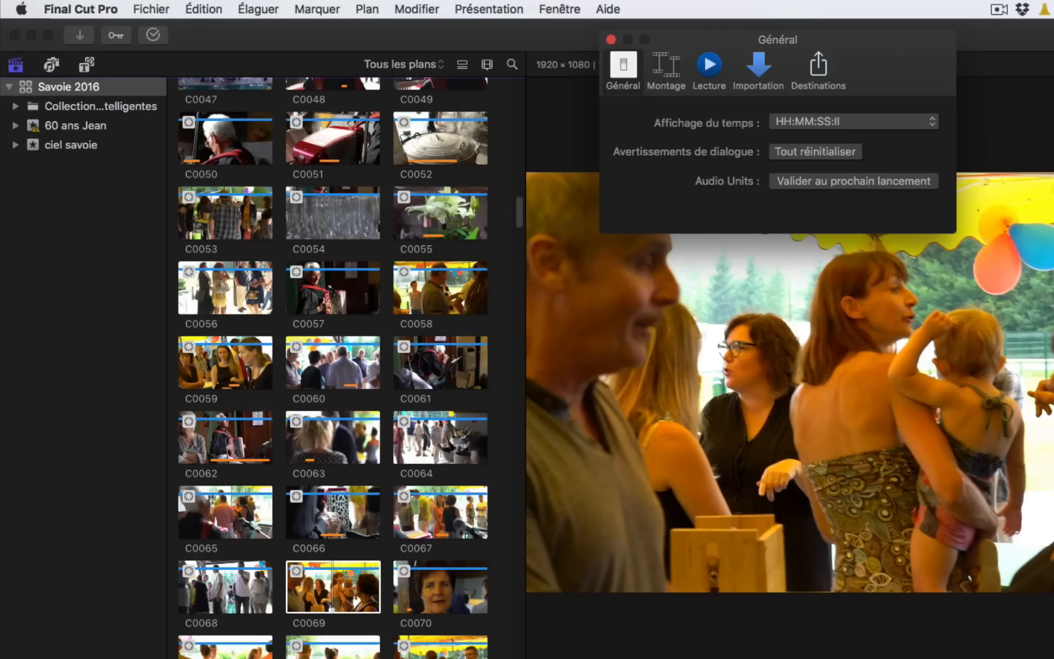
{"action": "left_click", "coordinate": [609, 39]}
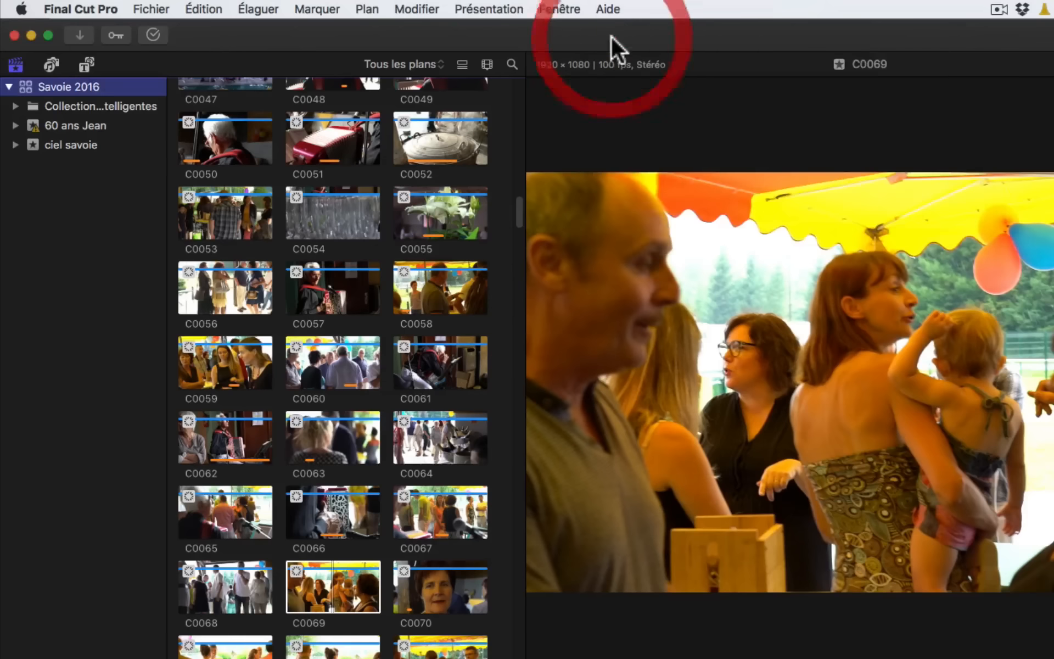